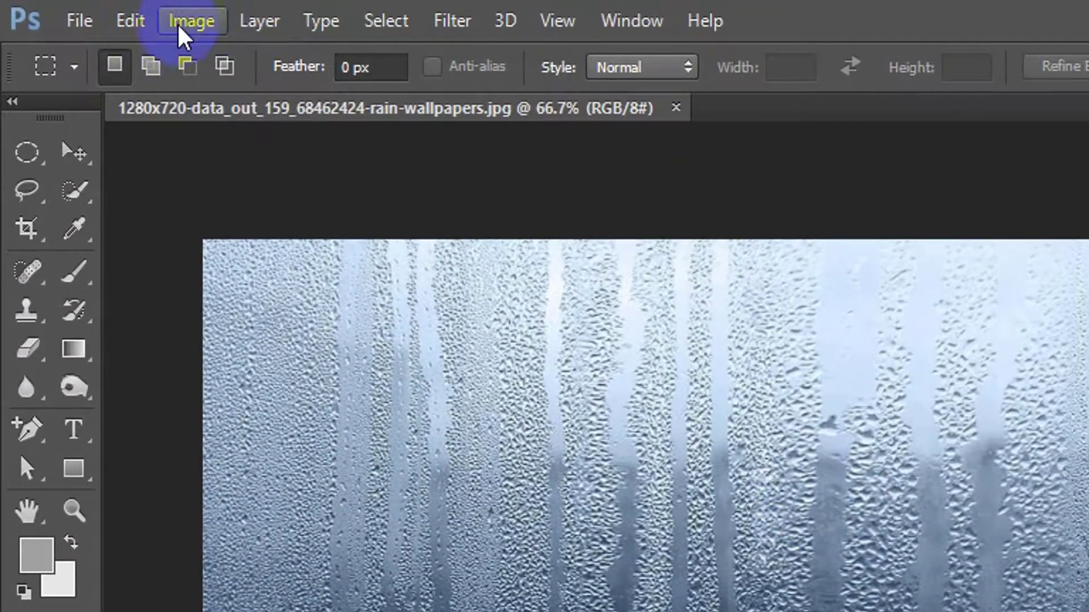
# Adjust the rain image's Hue/Saturation with Hue set to 10 and Saturation set to 35
pyautogui.click(107, 12)
pyautogui.moveTo(308, 108)
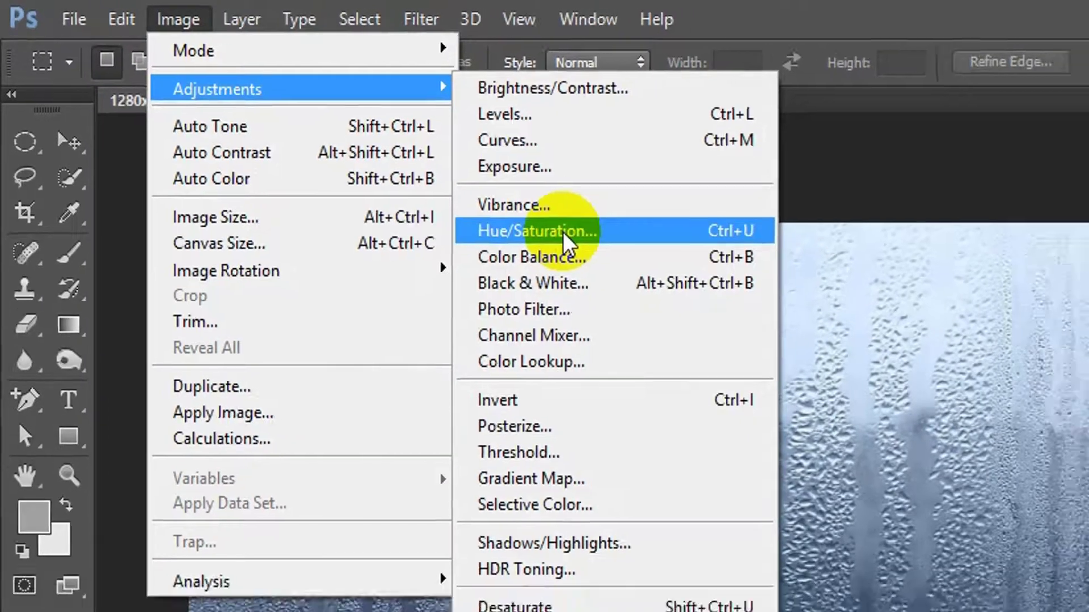
pyautogui.click(606, 252)
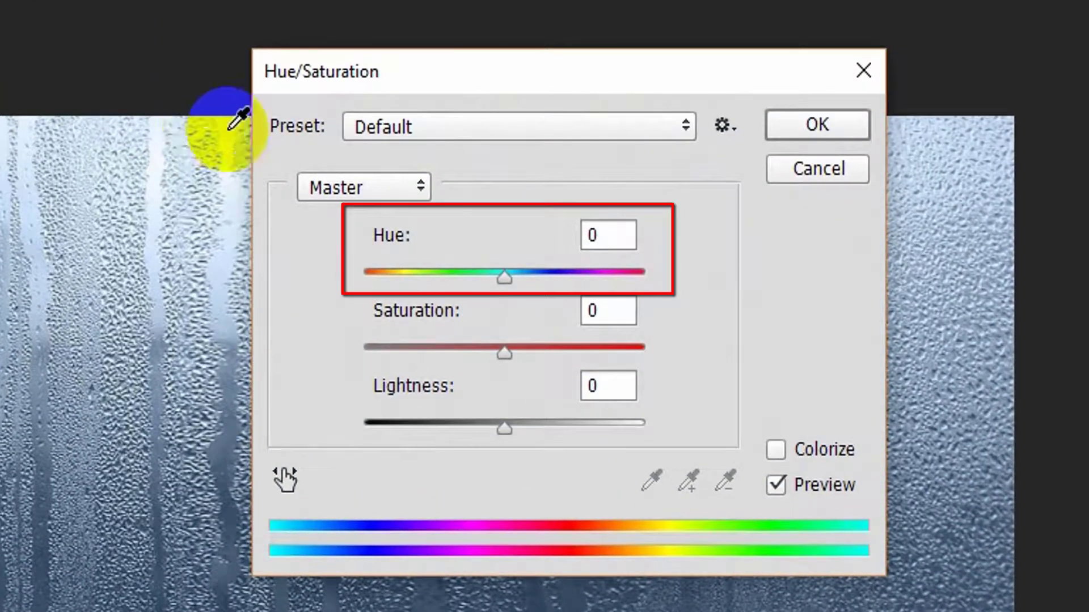
pyautogui.click(599, 235)
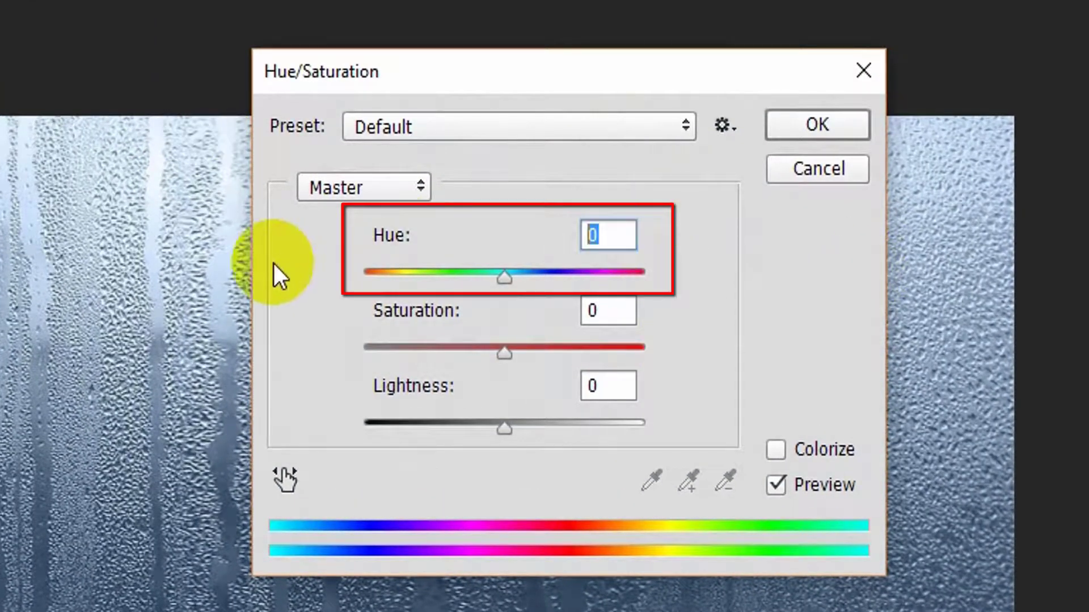
pyautogui.write('10')
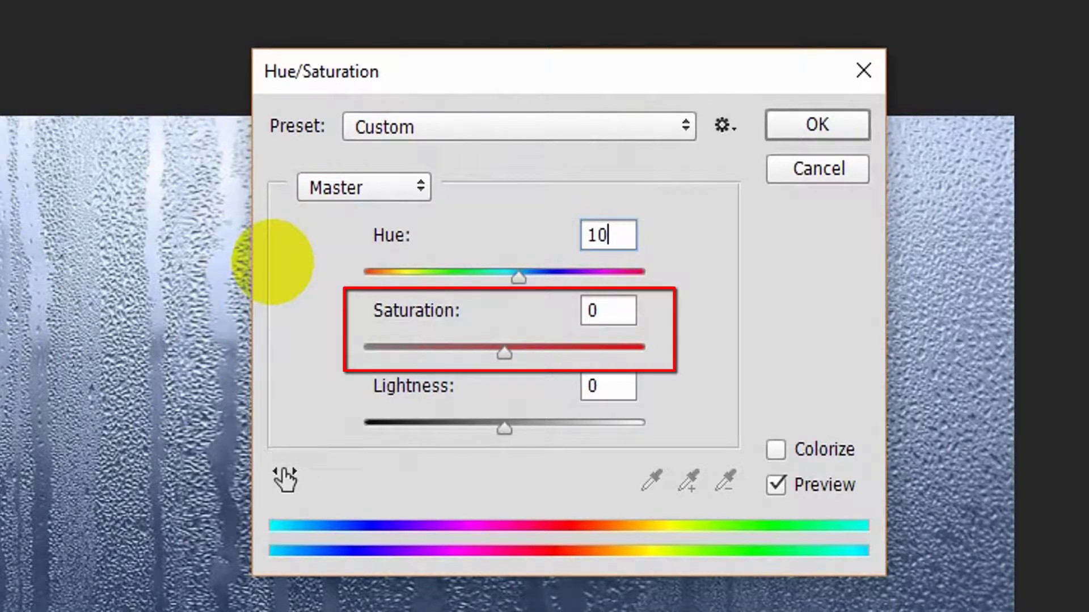
pyautogui.write('35')
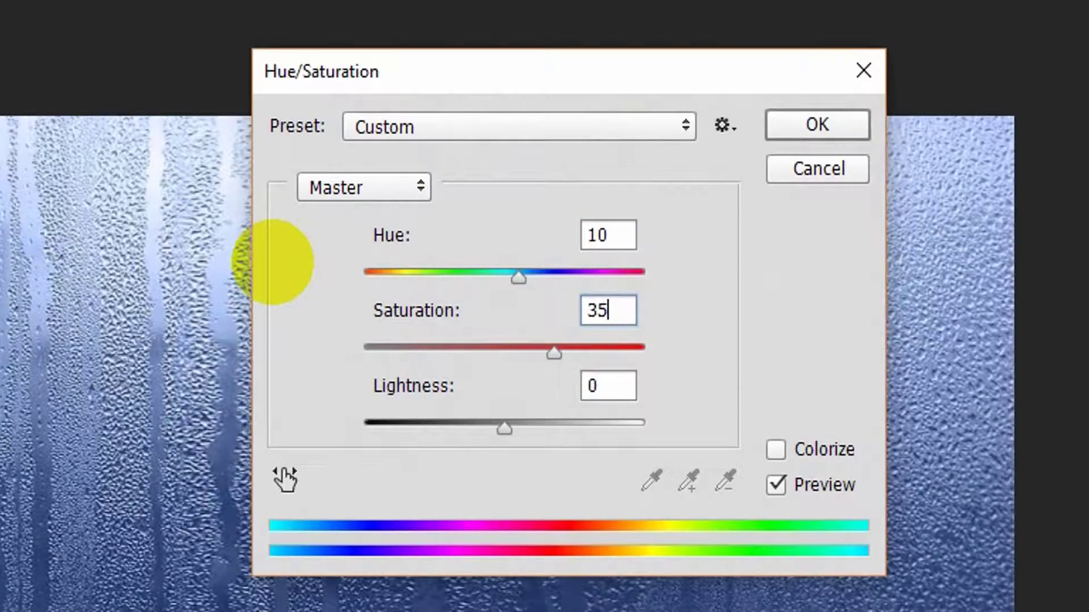
pyautogui.click(830, 136)
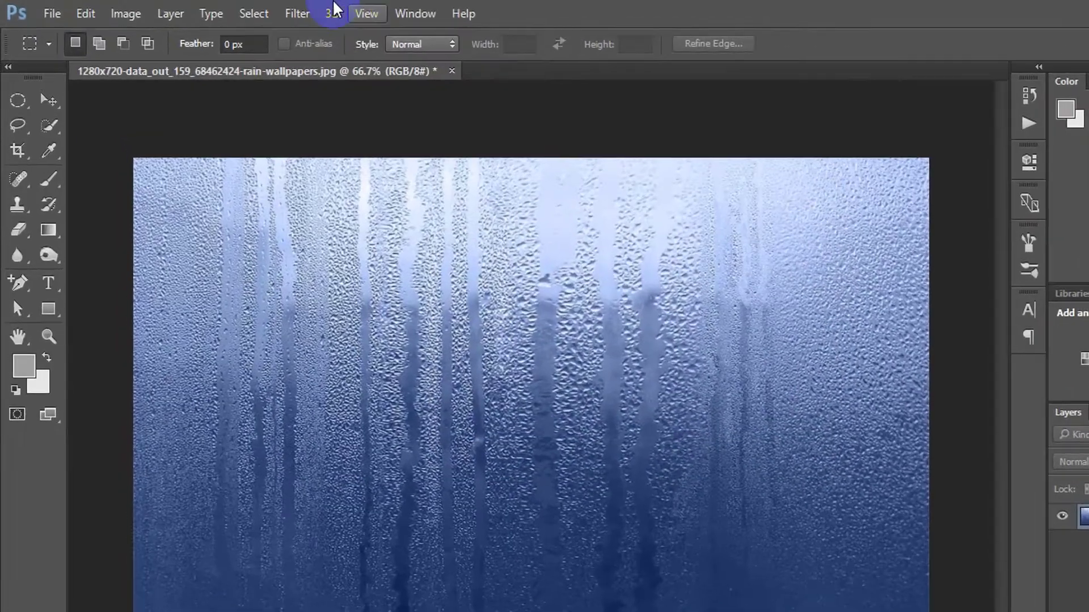
# Desaturate the rain image to turn it into grayscale tones
pyautogui.click(126, 14)
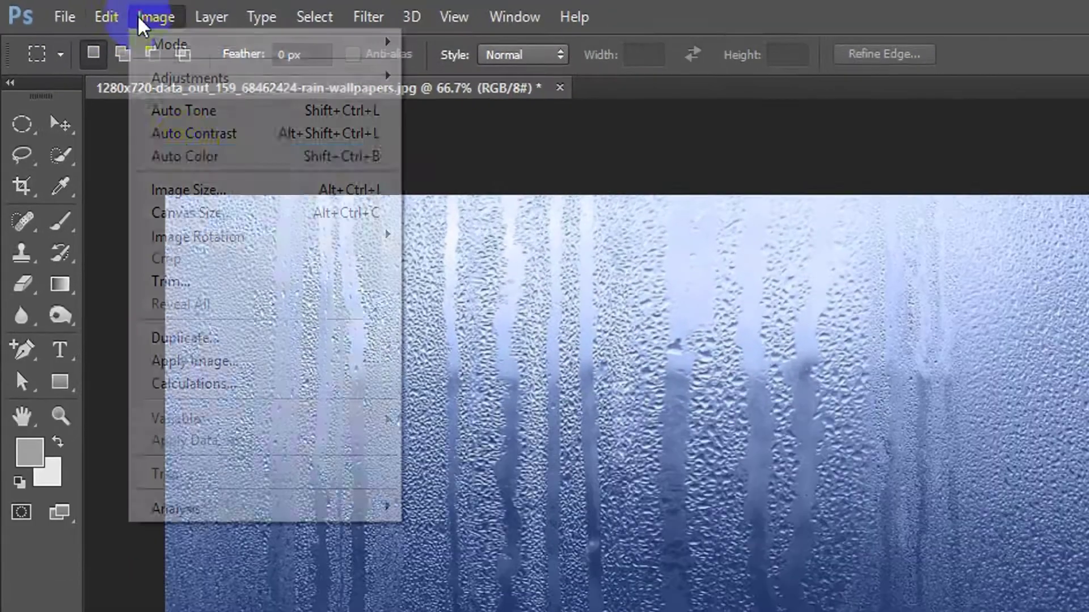
pyautogui.moveTo(170, 67)
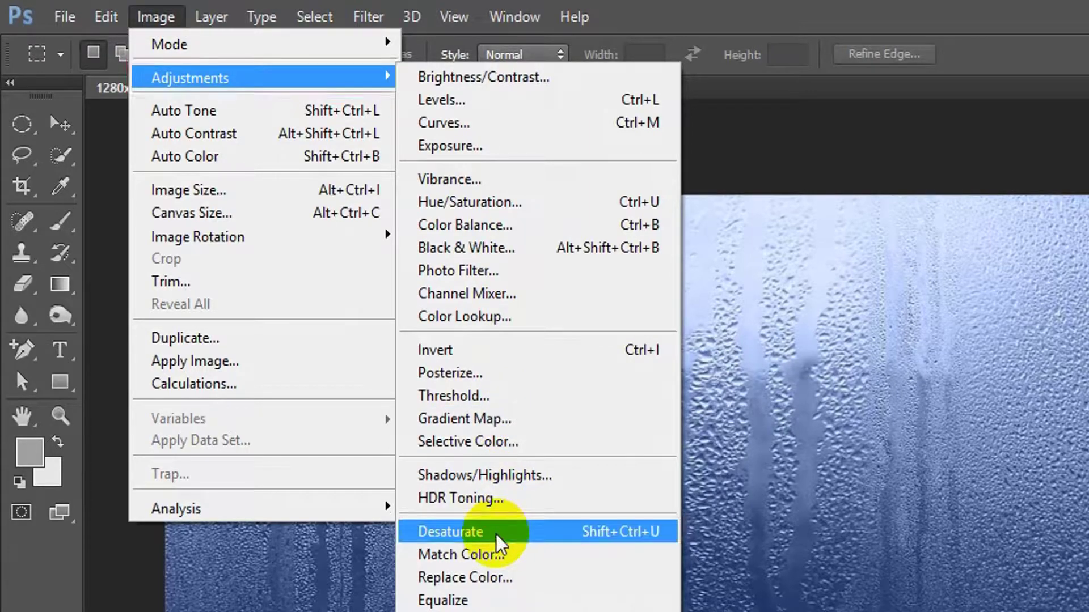
pyautogui.click(624, 530)
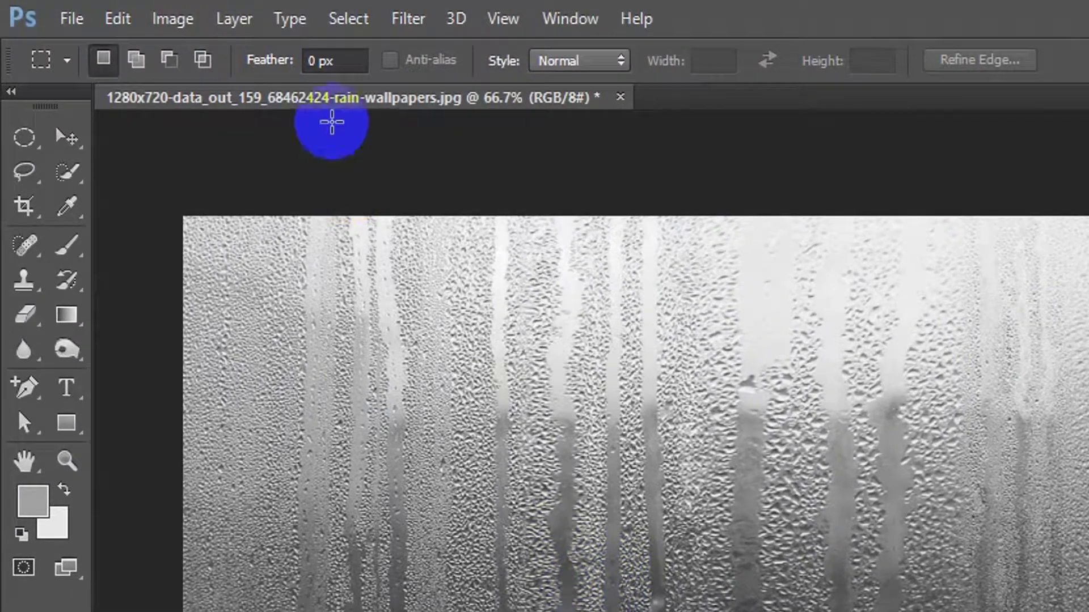
# Resize the image to 600 pixels wide by 450 pixels high
pyautogui.click(170, 19)
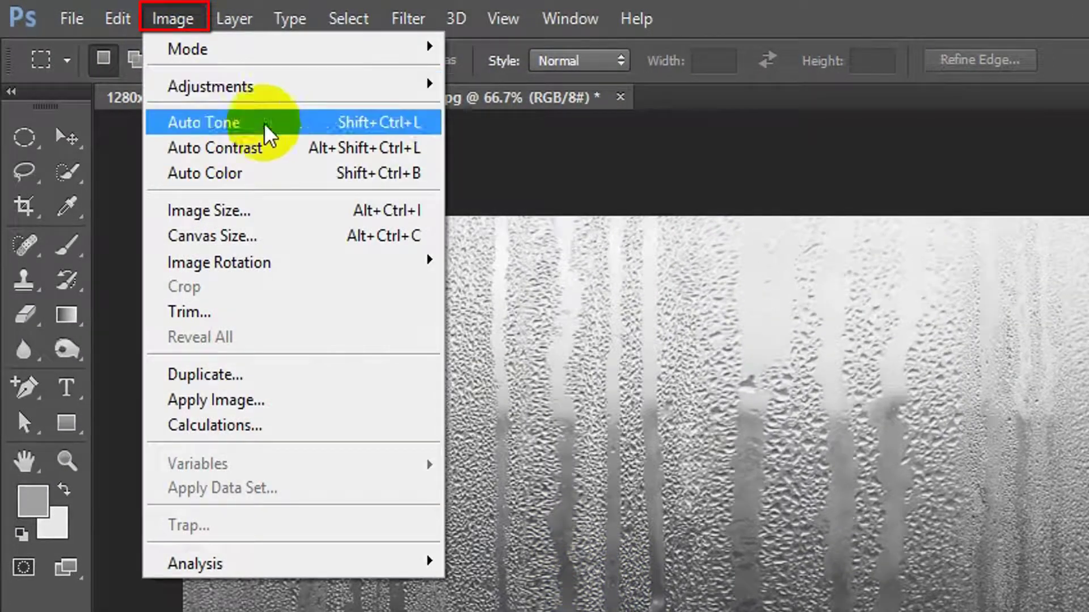
pyautogui.click(274, 215)
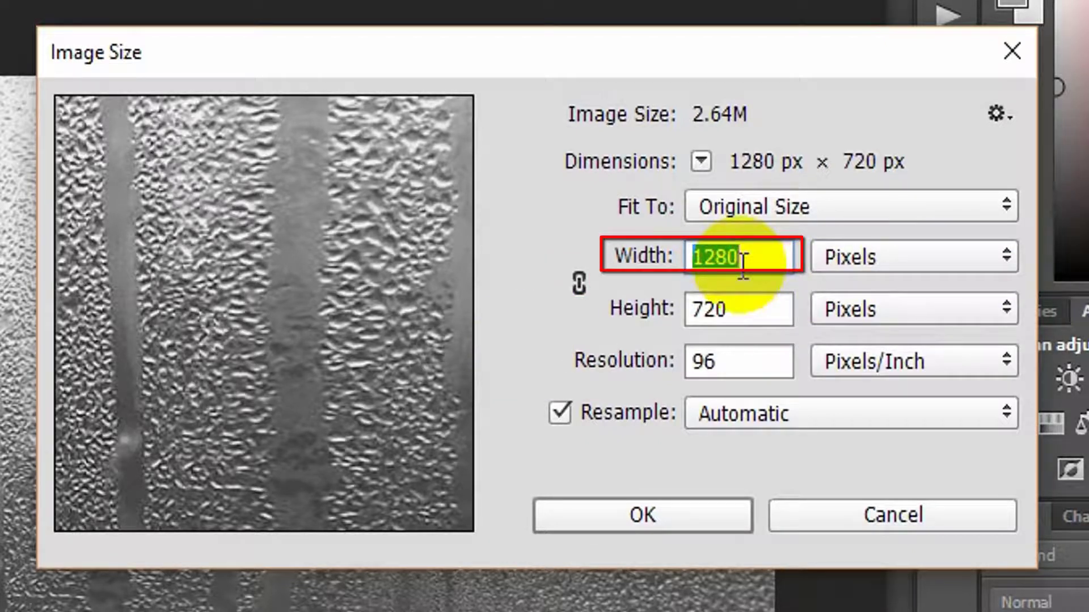
pyautogui.write('600')
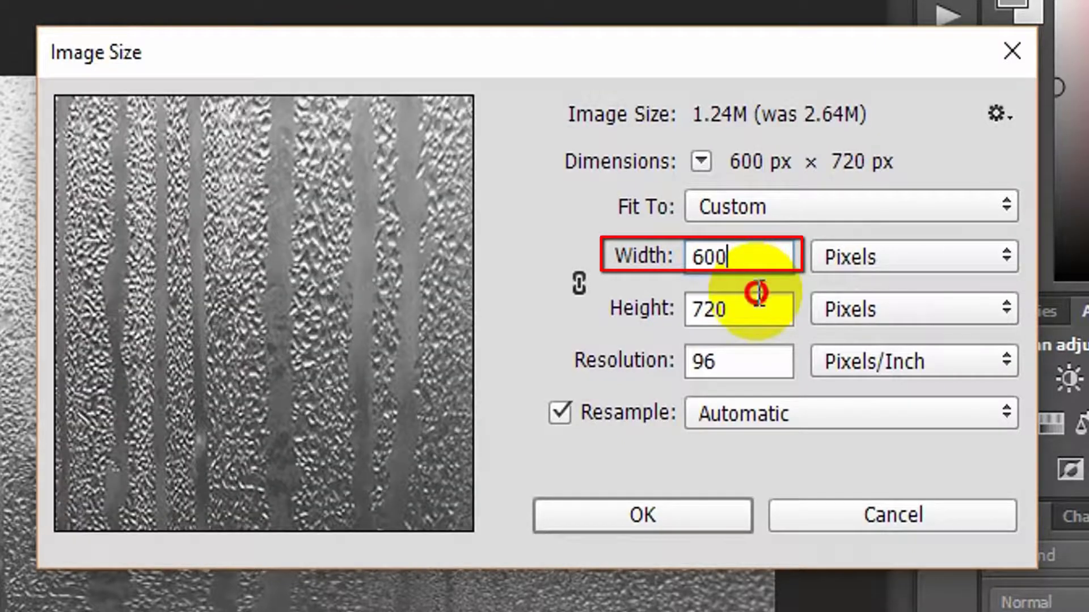
pyautogui.click(758, 293)
pyautogui.write('450')
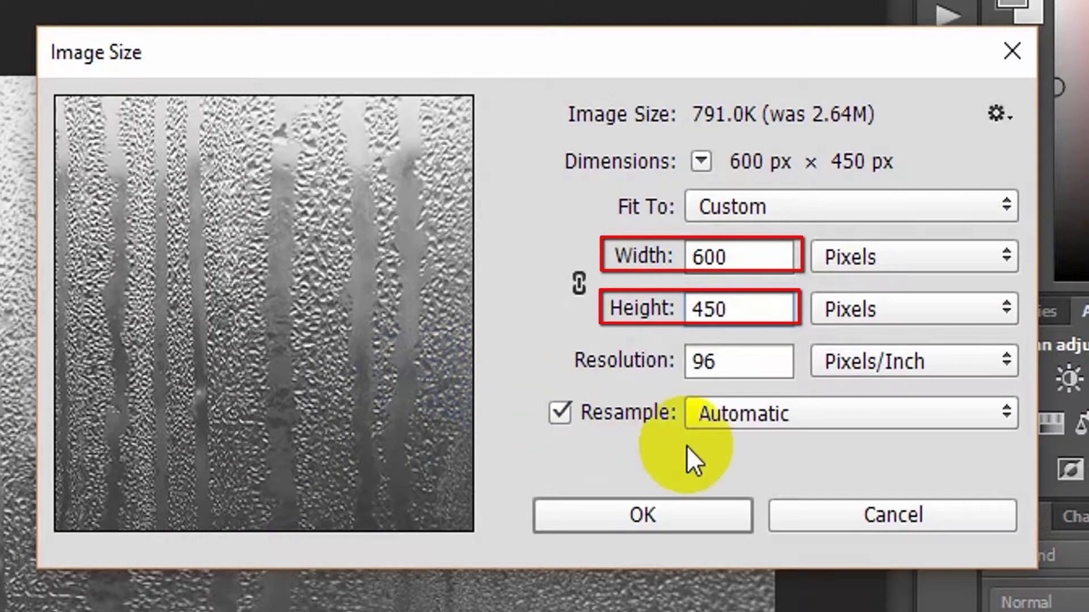
pyautogui.click(646, 519)
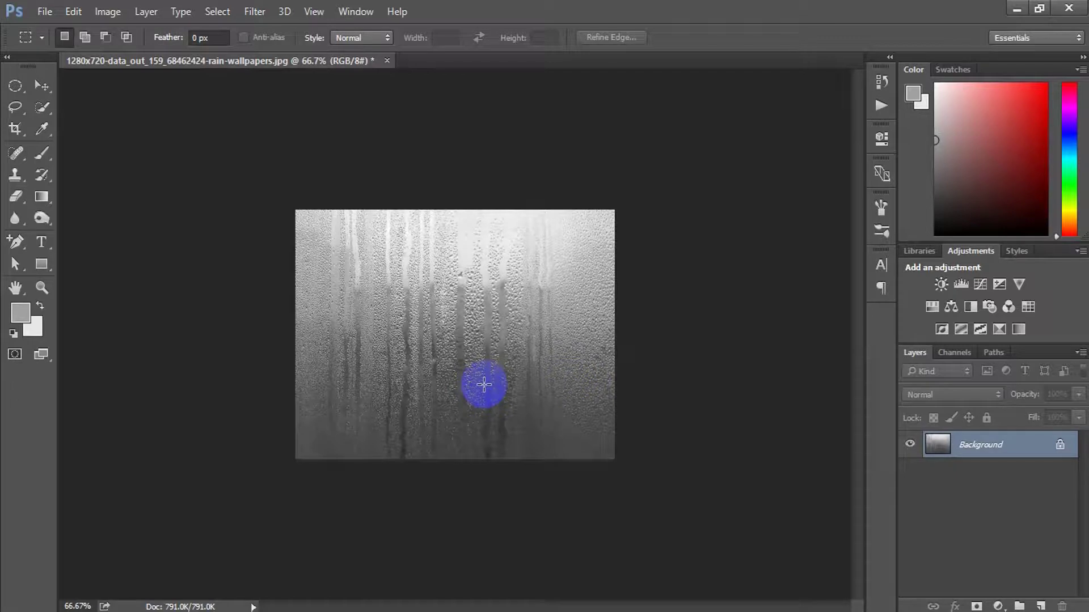
# Place the Hummer-H2-Sut-Night-City-Car-Wallpaper-1024x768 image from the desktop files into the rain document as a new layer
pyautogui.keyDown('ctrl'); pyautogui.click(454, 373); pyautogui.keyUp('ctrl')
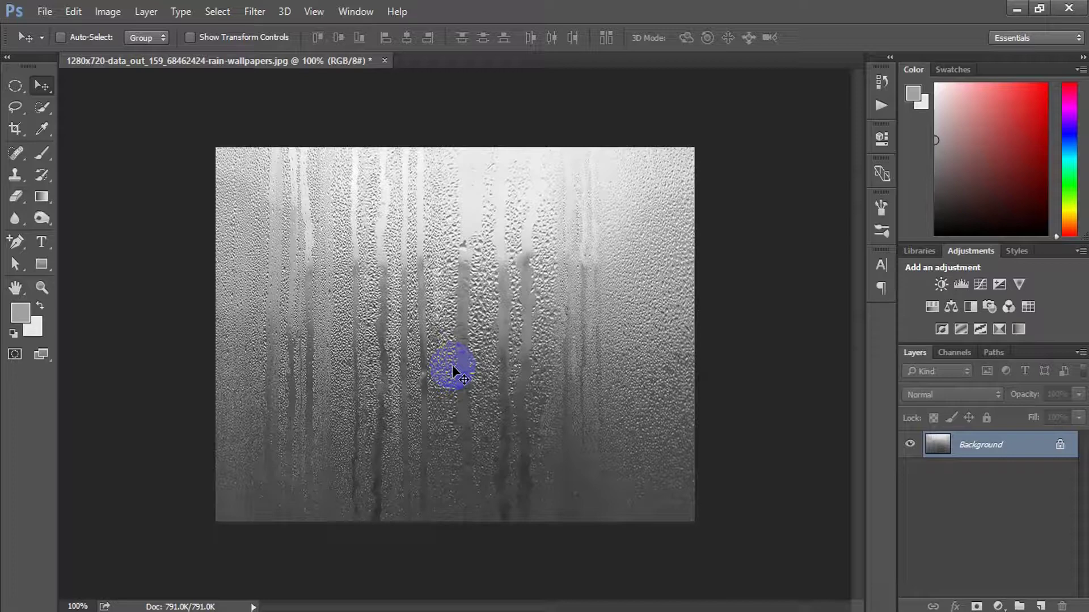
pyautogui.click(301, 258)
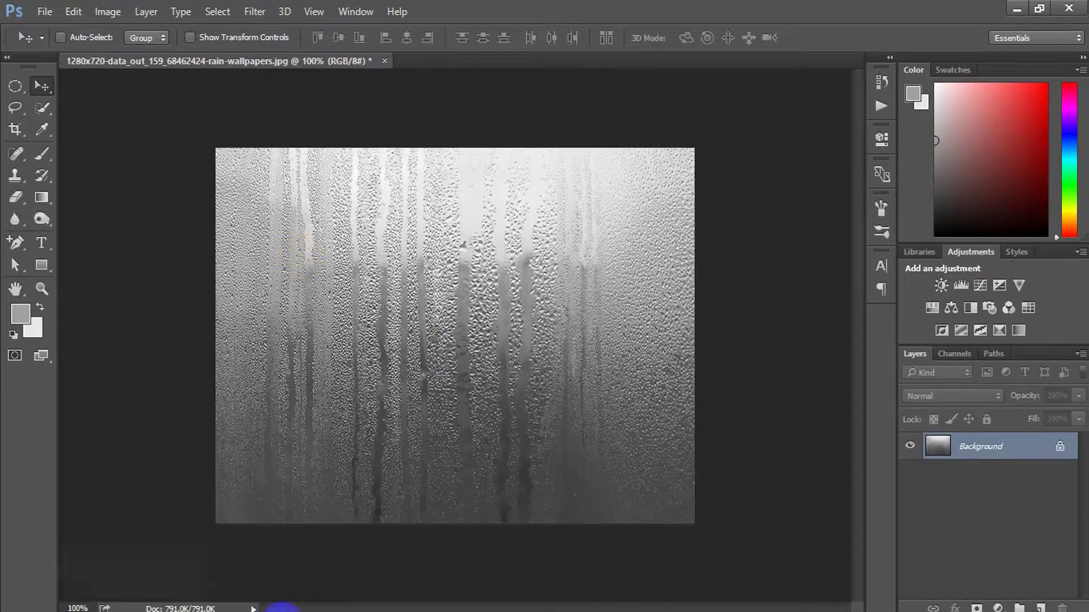
pyautogui.moveTo(329, 606)
pyautogui.click(127, 595)
pyautogui.click(60, 112)
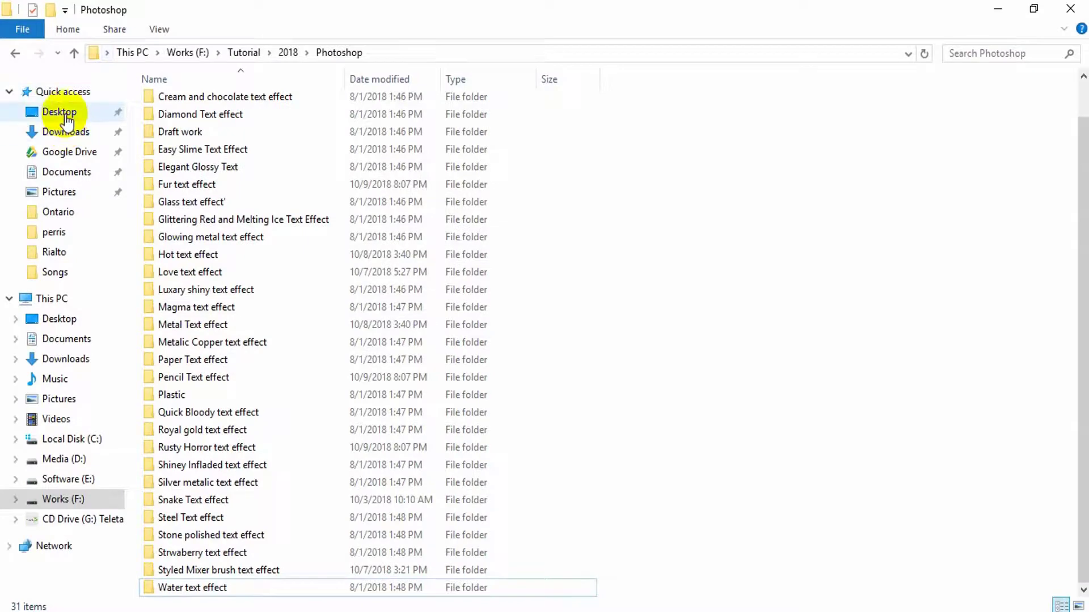
pyautogui.doubleClick(358, 138)
pyautogui.moveTo(267, 136); pyautogui.dragTo(601, 350)
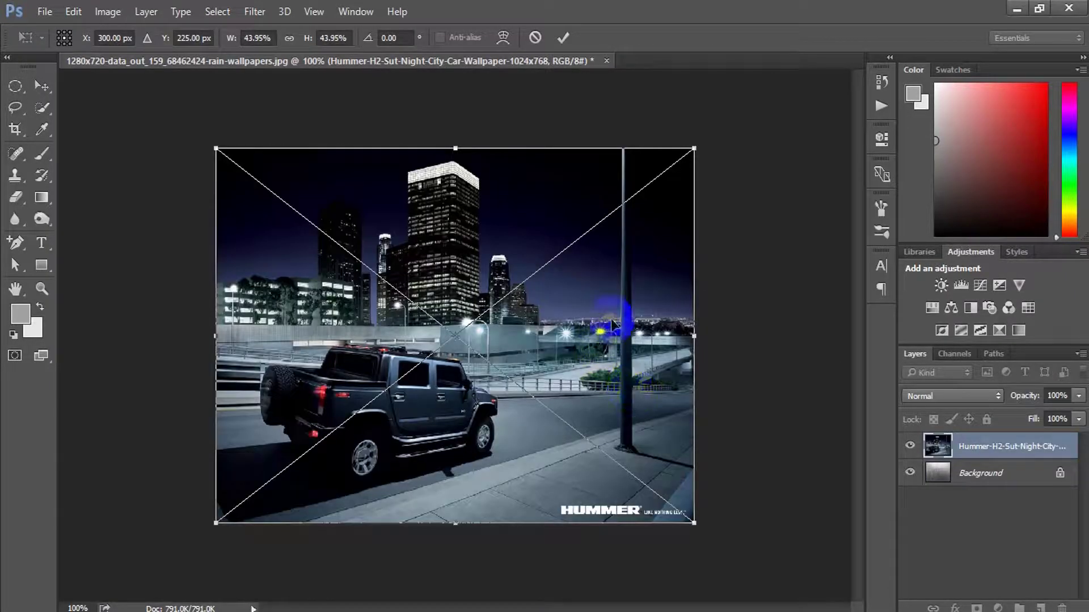
pyautogui.click(563, 38)
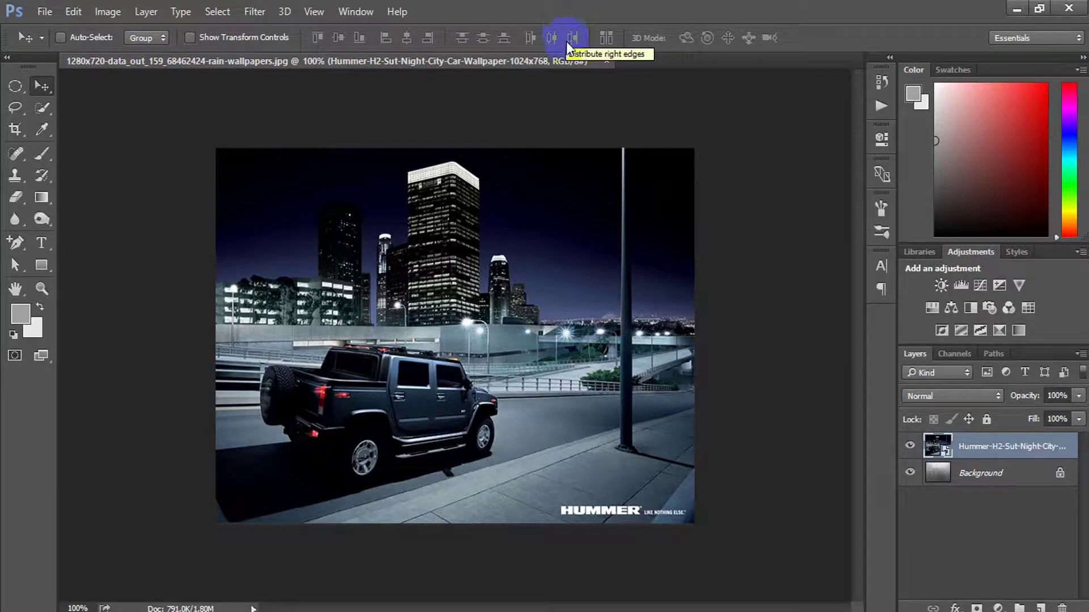
# Scale the placed Hummer photo to about 46.9% and nudge it about 10 px down so its logo falls outside the canvas
pyautogui.hotkey('ctrl', 't')
pyautogui.moveTo(709, 533); pyautogui.dragTo(708, 547)
pyautogui.press('Down')
pyautogui.press('Down')
pyautogui.press('Down')
pyautogui.press('Down')
pyautogui.press('Down')
pyautogui.press('Down')
pyautogui.press('Down')
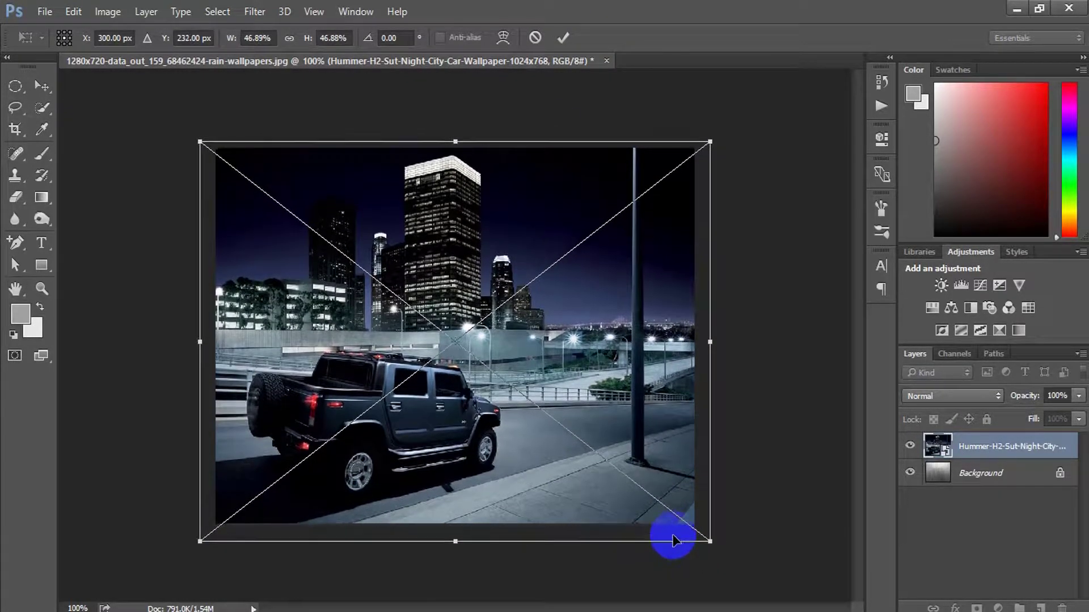
pyautogui.press('Down')
pyautogui.press('Down')
pyautogui.press('Down')
pyautogui.press('Return')
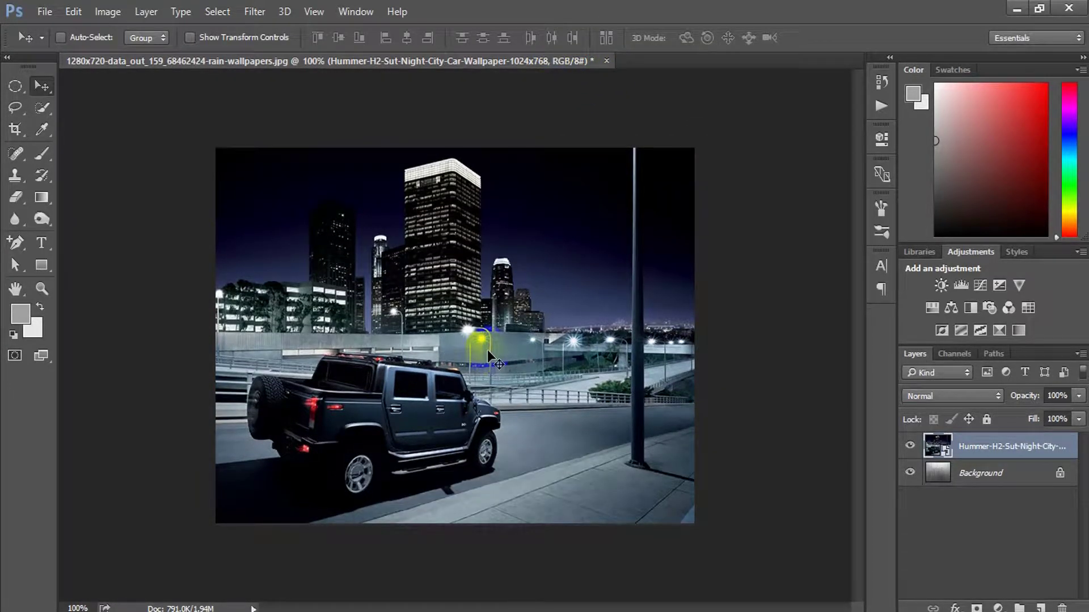
# Set the Hummer layer's blend mode to Overlay and its opacity to 80%
pyautogui.click(941, 373)
pyautogui.click(941, 372)
pyautogui.click(943, 396)
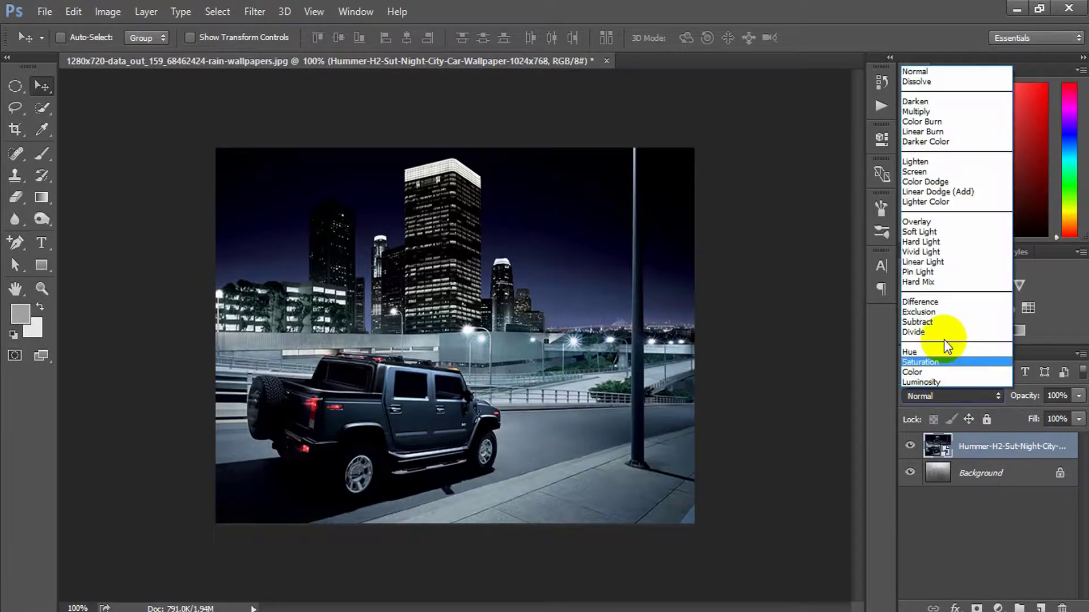
pyautogui.click(930, 221)
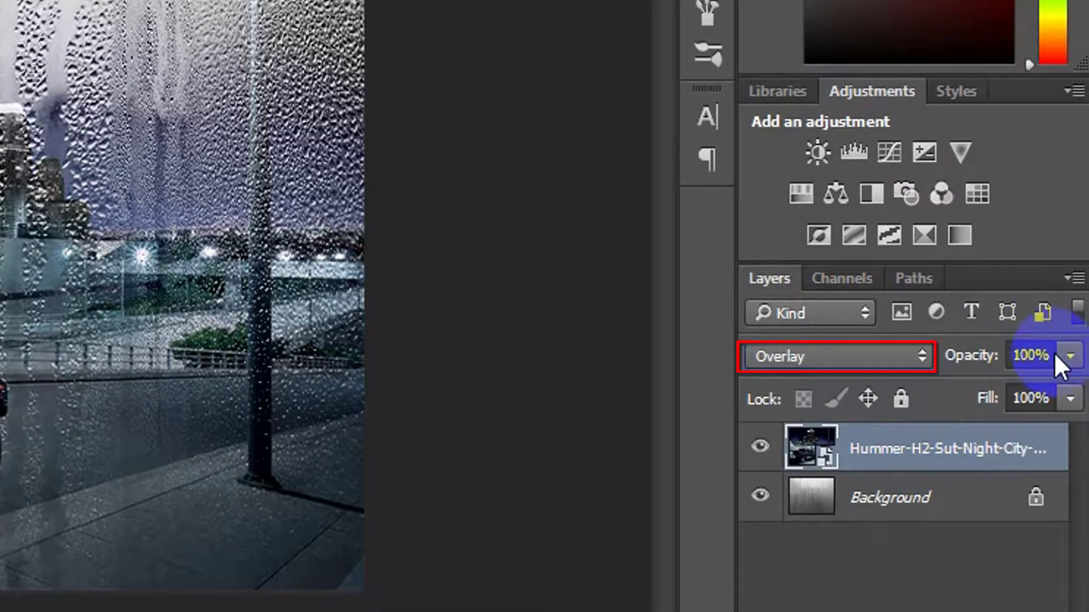
pyautogui.click(1052, 354)
pyautogui.write('80')
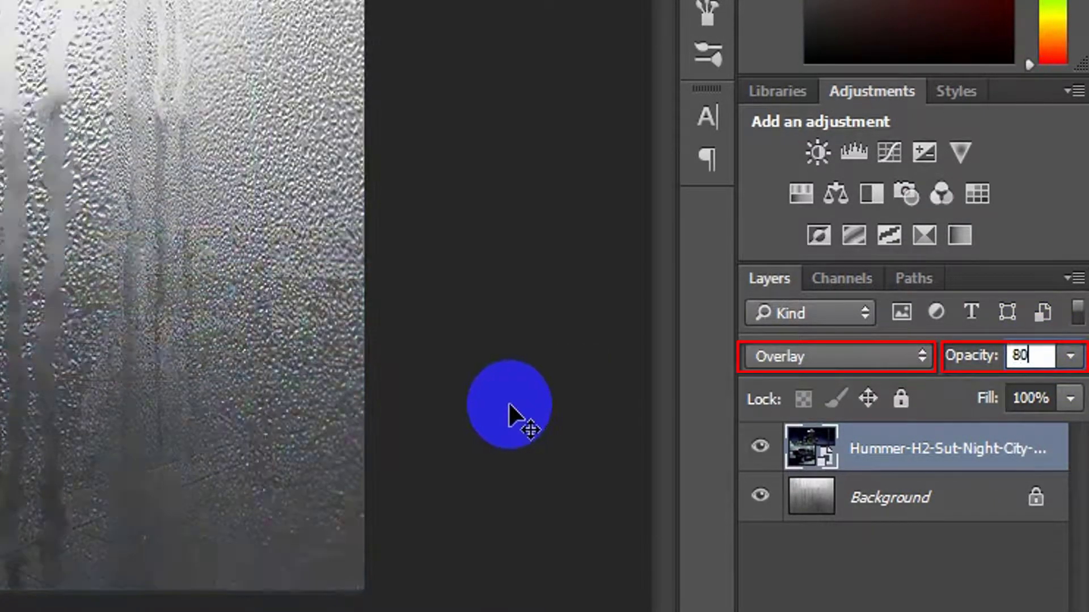
pyautogui.press('Return')
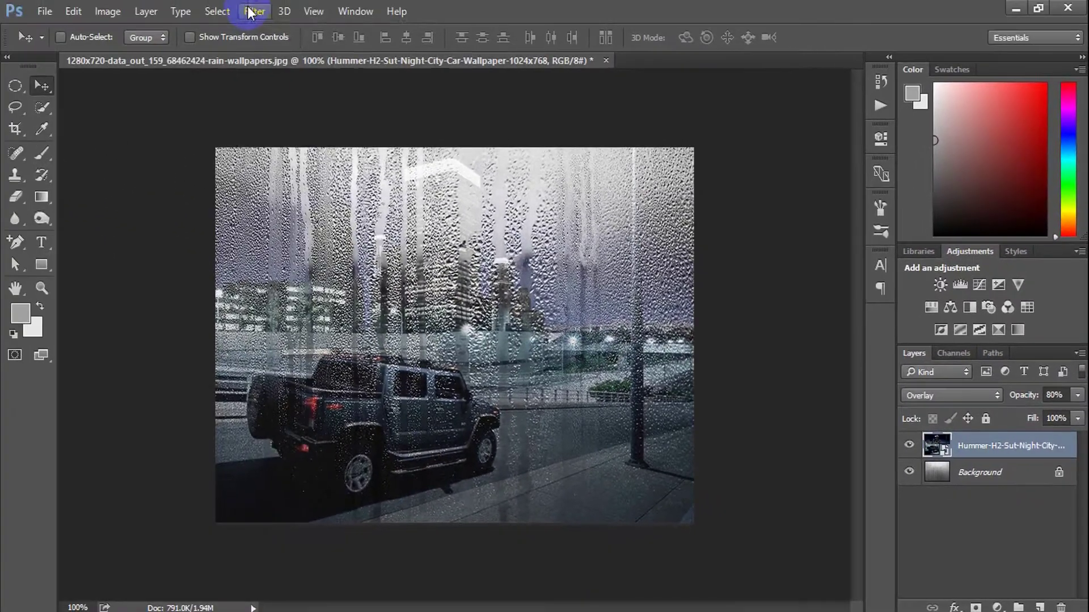
# Apply a Gaussian Blur with a 5.5 pixel radius to the Hummer layer
pyautogui.click(250, 12)
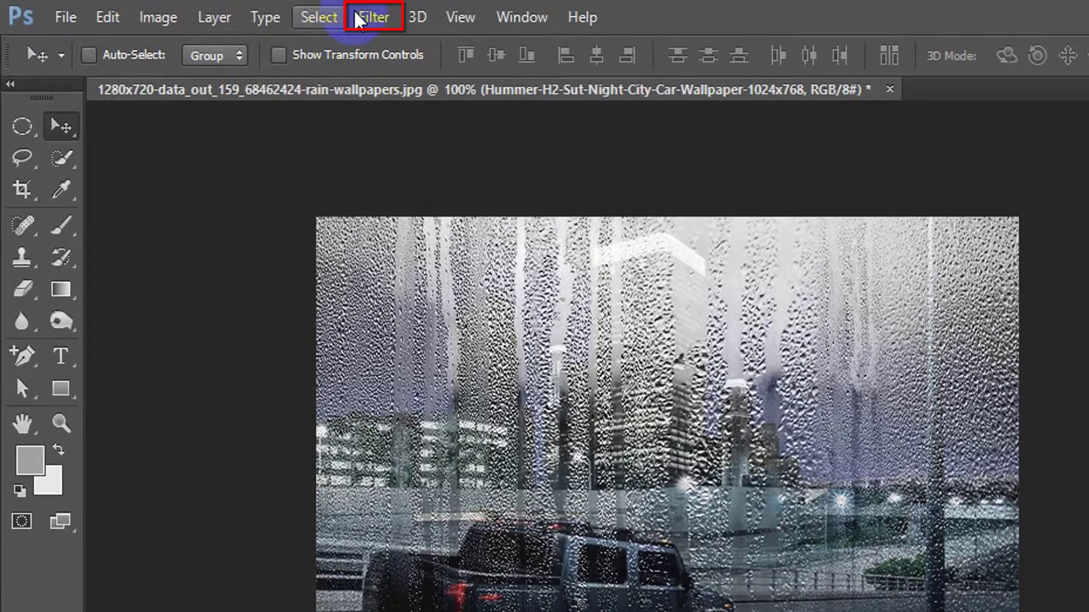
pyautogui.click(249, 12)
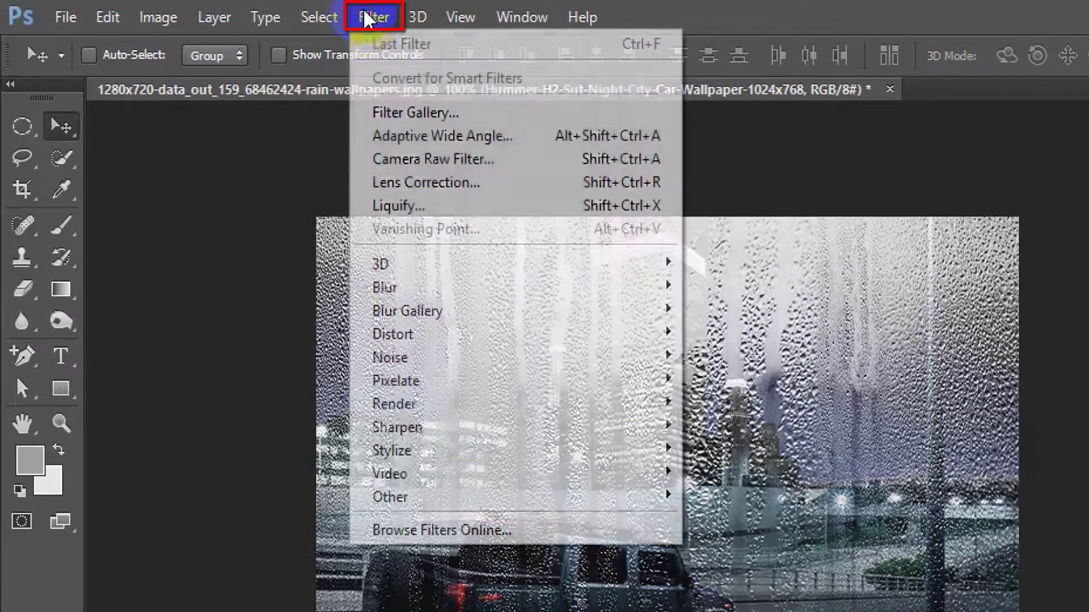
pyautogui.moveTo(440, 284)
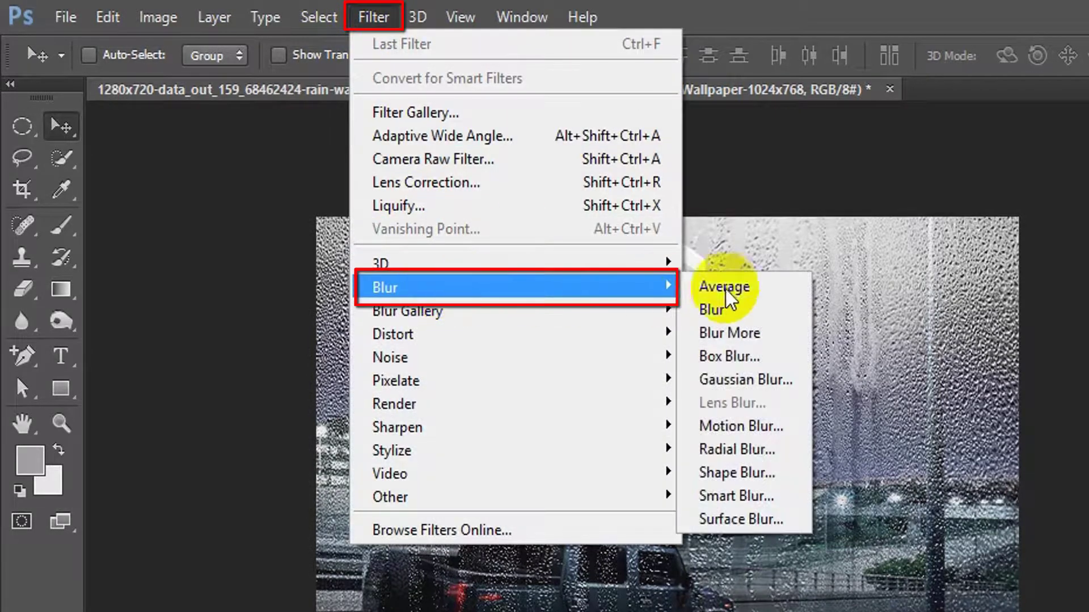
pyautogui.click(745, 376)
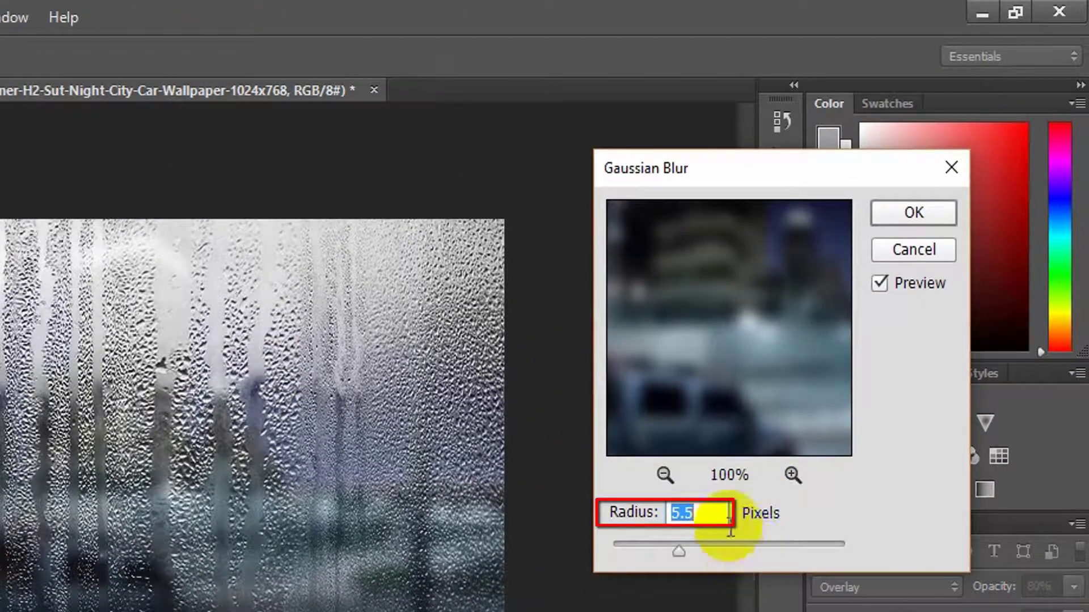
pyautogui.click(719, 513)
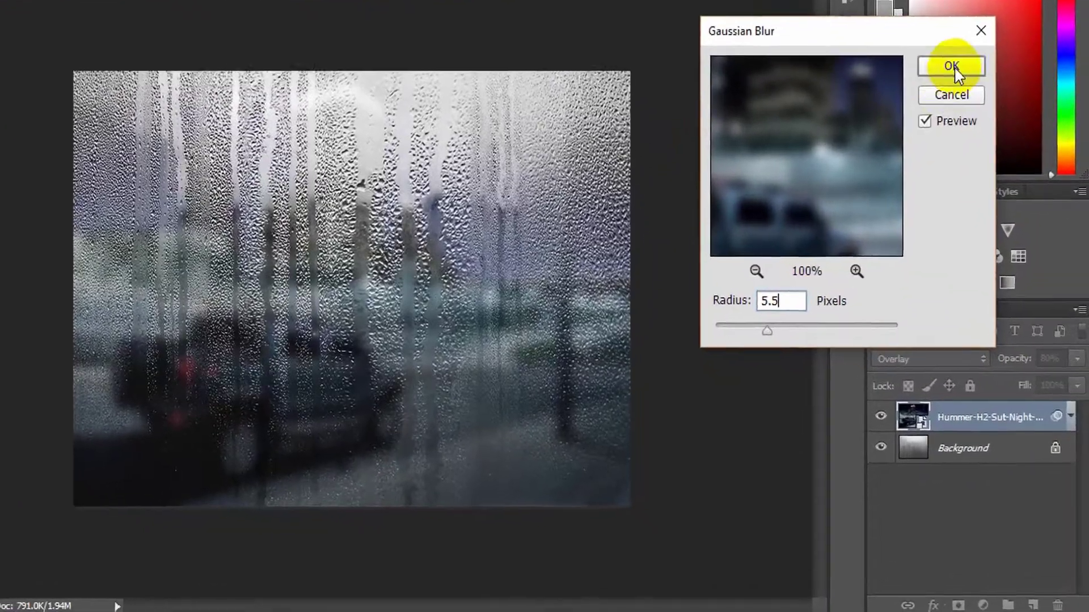
pyautogui.click(952, 67)
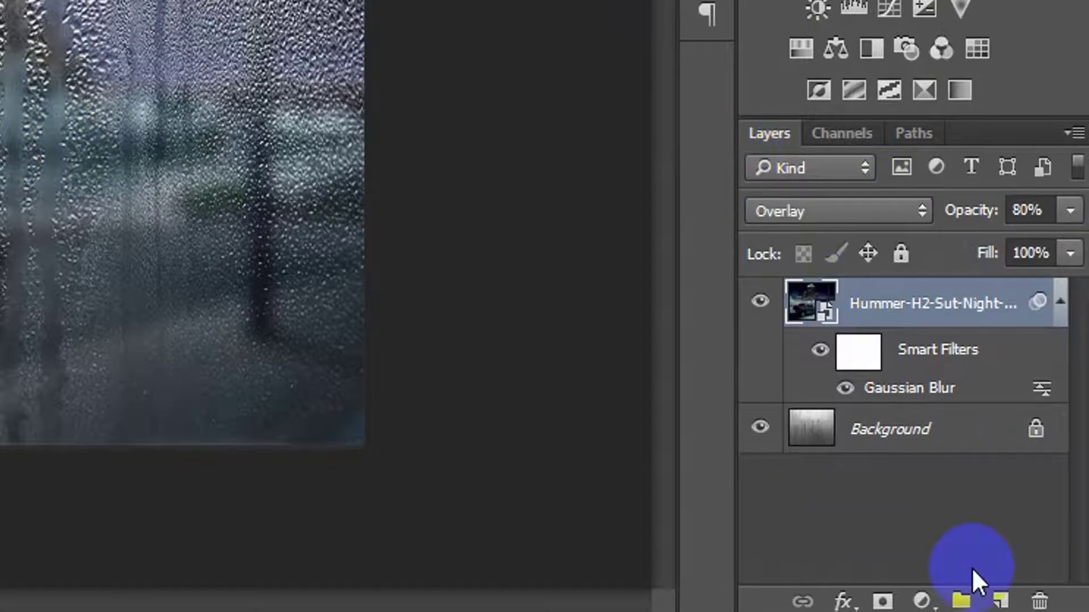
# Collapse the Hummer layer's smart filters and add a new layer above it named Text
pyautogui.click(1058, 311)
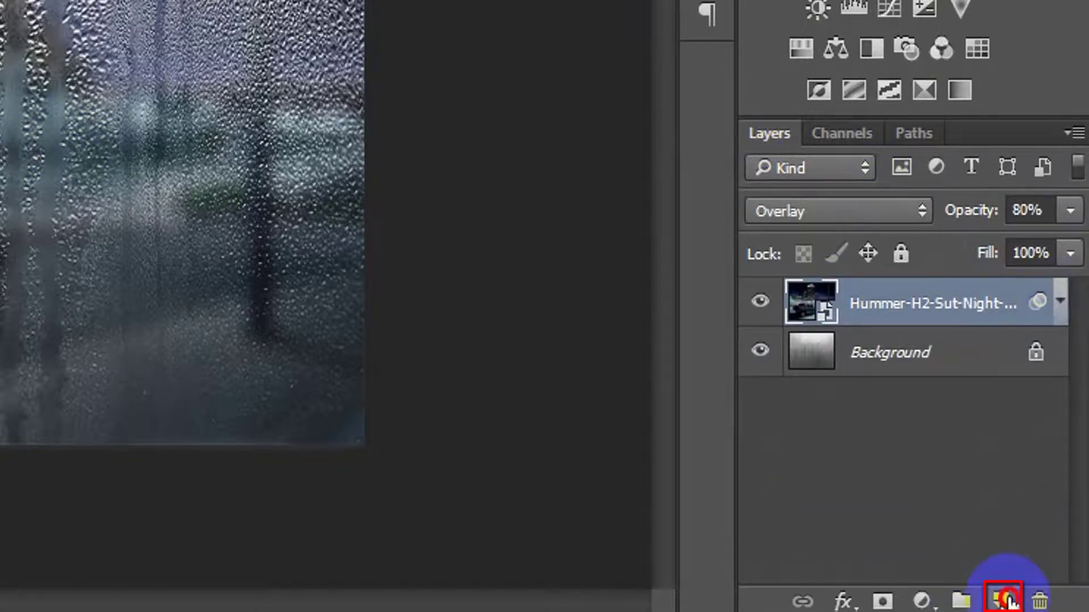
pyautogui.click(1002, 600)
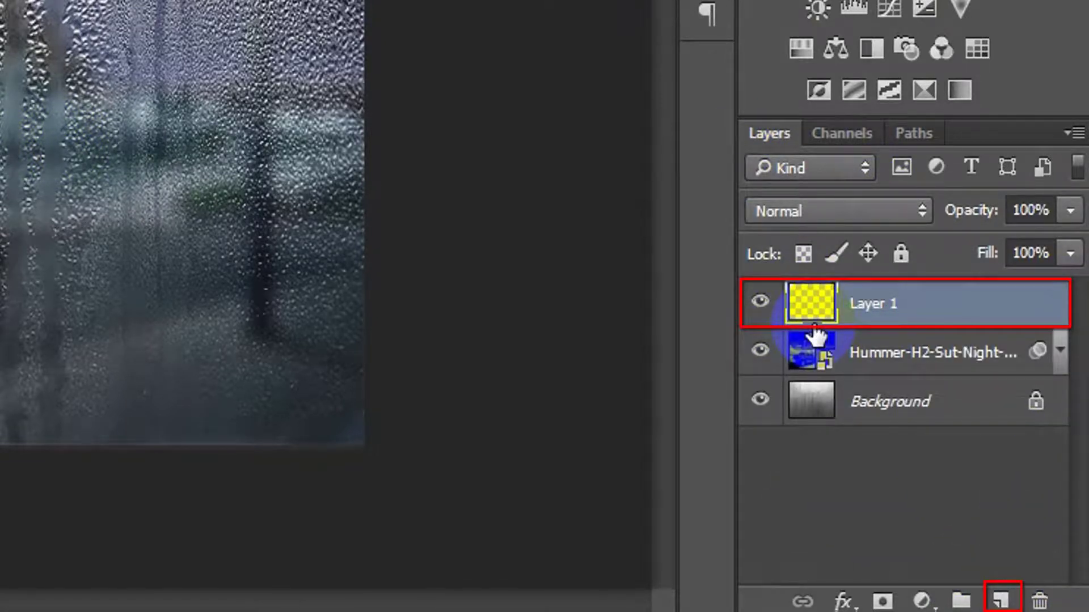
pyautogui.doubleClick(879, 304)
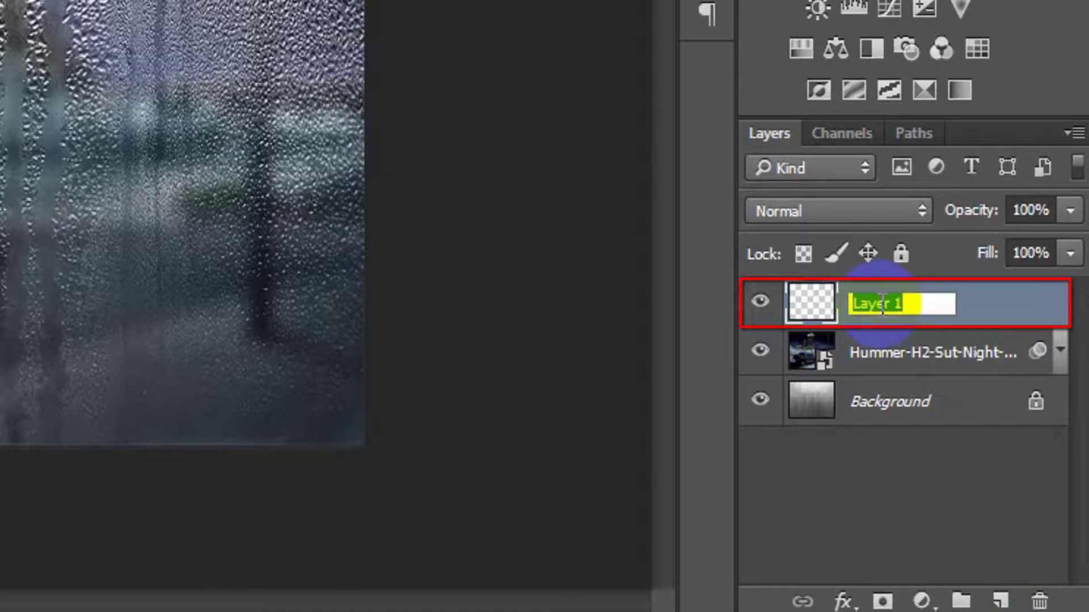
pyautogui.write('Text')
pyautogui.press('Return')
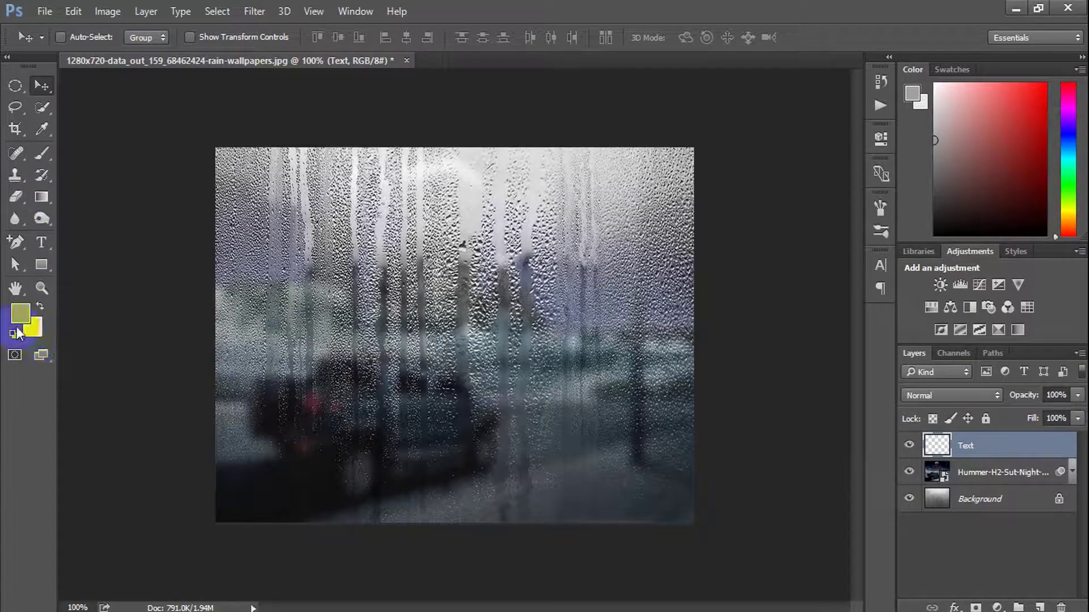
# Set the foreground color to black (000000)
pyautogui.click(26, 303)
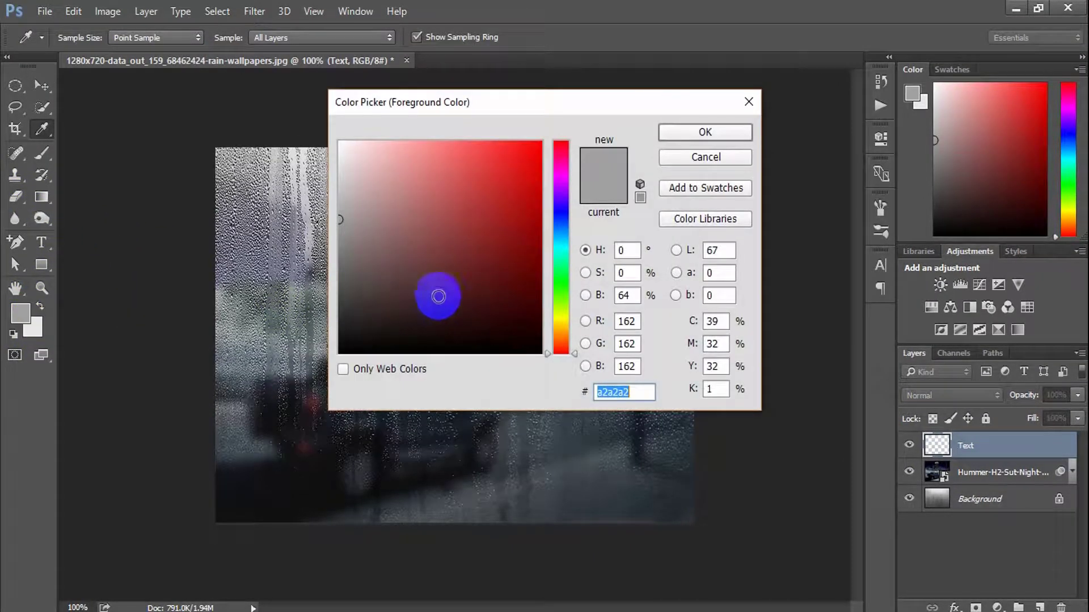
pyautogui.moveTo(488, 304); pyautogui.dragTo(558, 369)
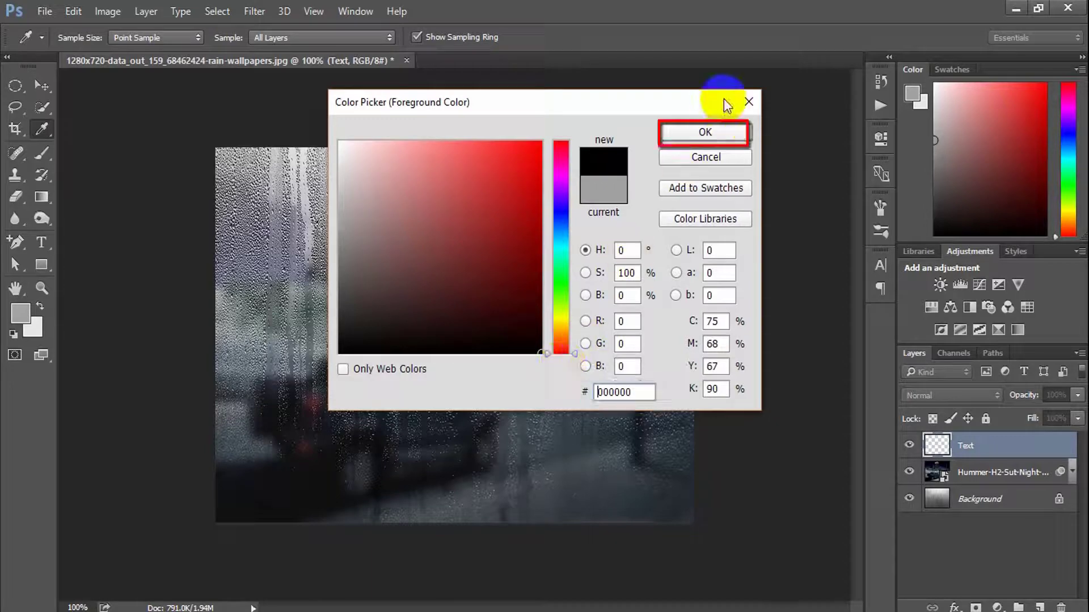
pyautogui.click(704, 135)
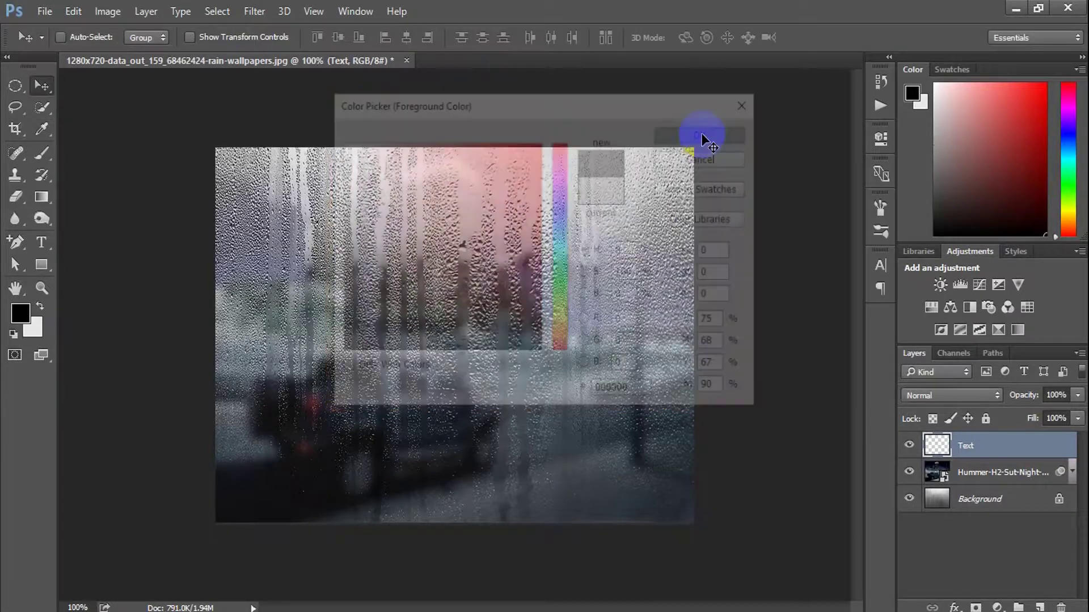
# Choose the Rough Round Bristle preset for the Brush tool and reduce the brush size to 70 px
pyautogui.press('b')
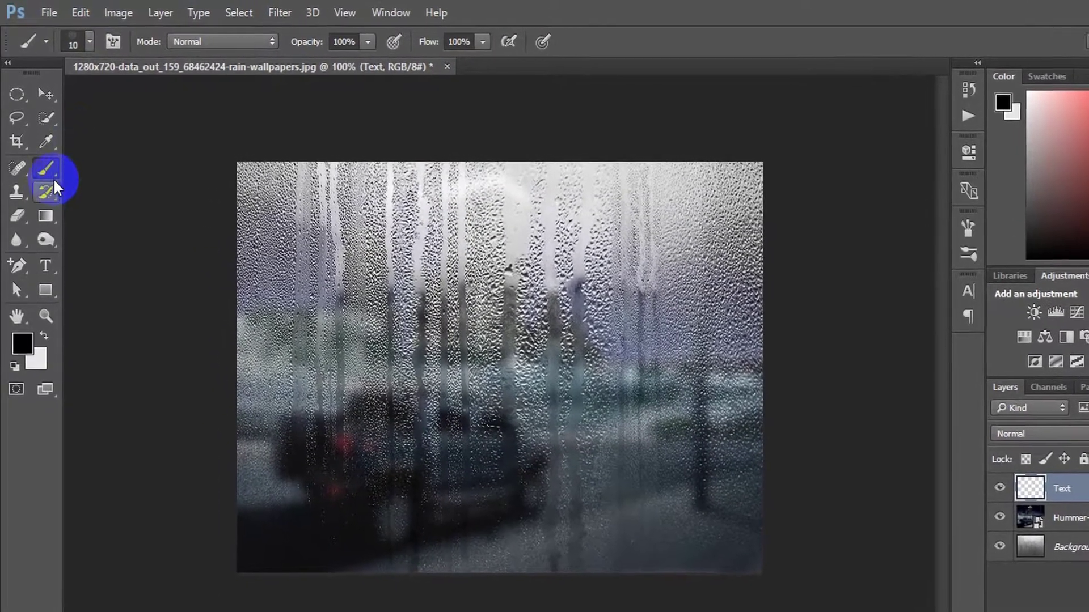
pyautogui.click(74, 42)
pyautogui.scroll(-1, 115, 300)
pyautogui.click(138, 584)
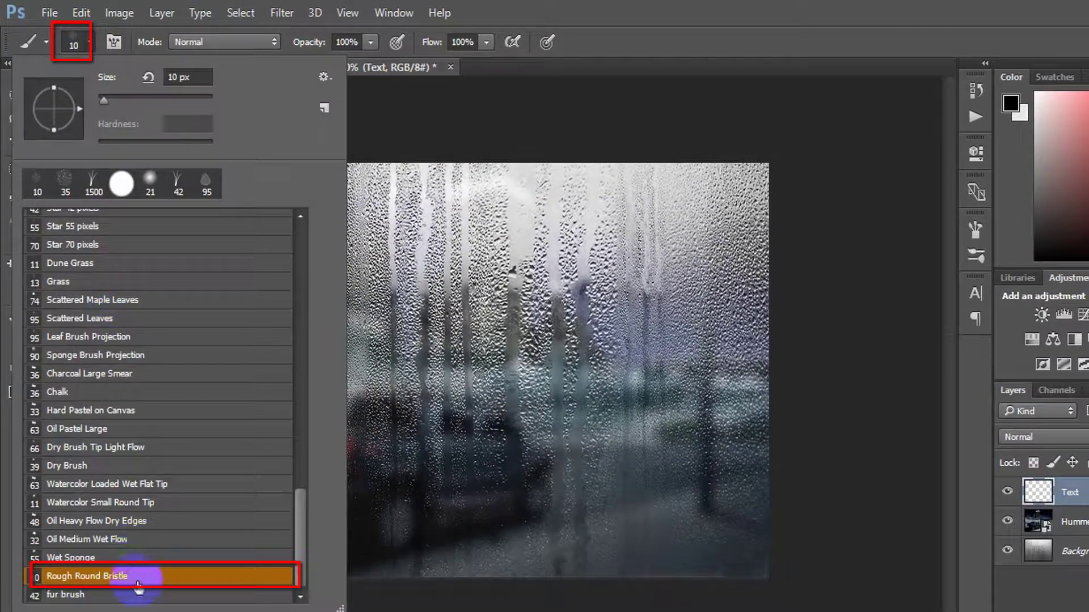
pyautogui.doubleClick(170, 576)
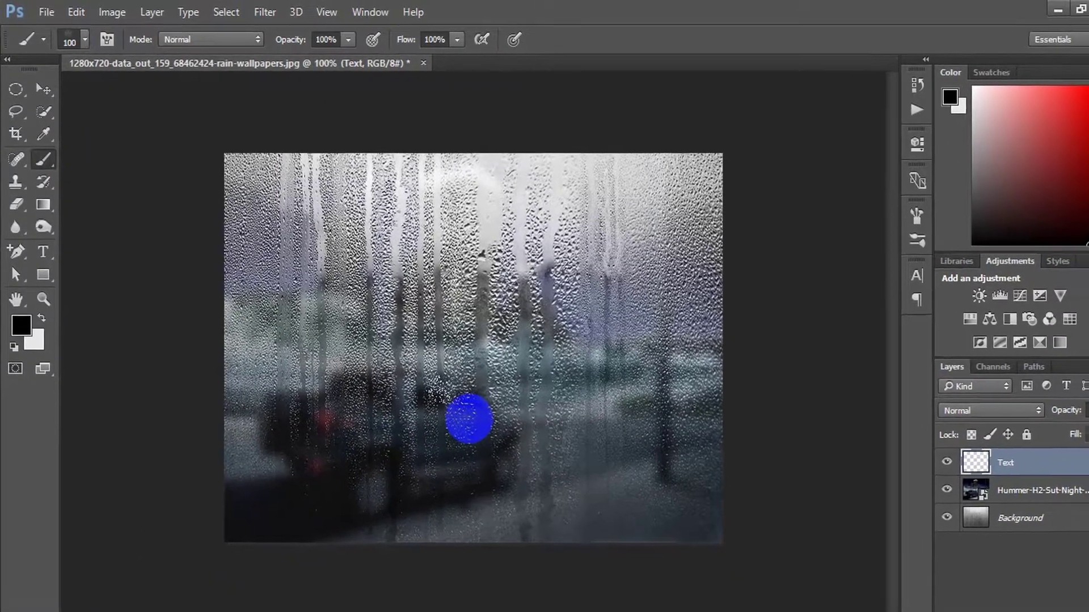
pyautogui.press('[')
pyautogui.press('[')
pyautogui.press('[')
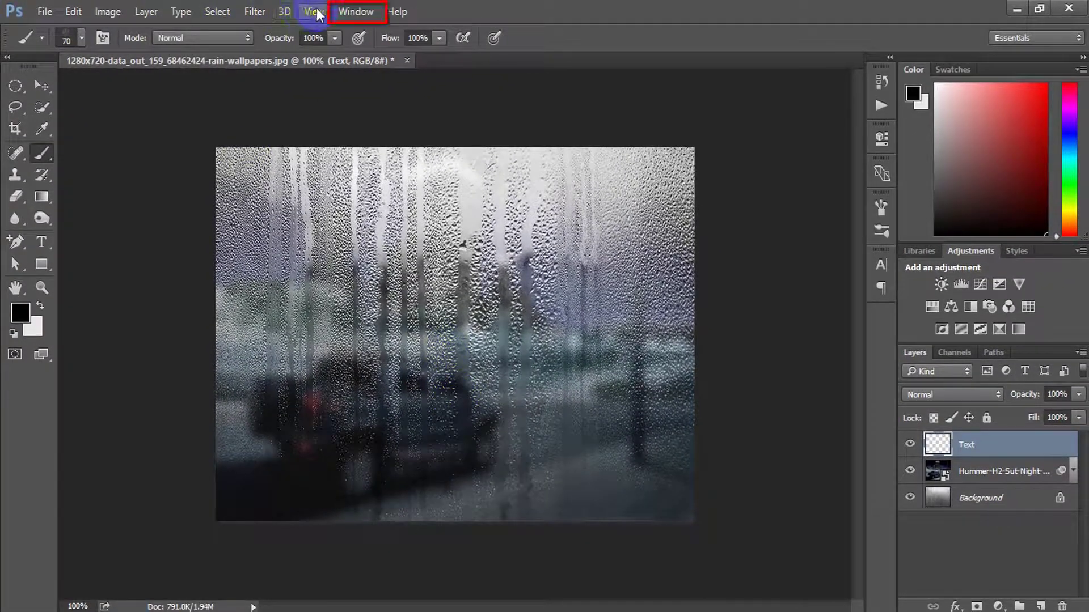
# Turn off the Transfer dynamics in the brush settings
pyautogui.click(356, 11)
pyautogui.click(461, 147)
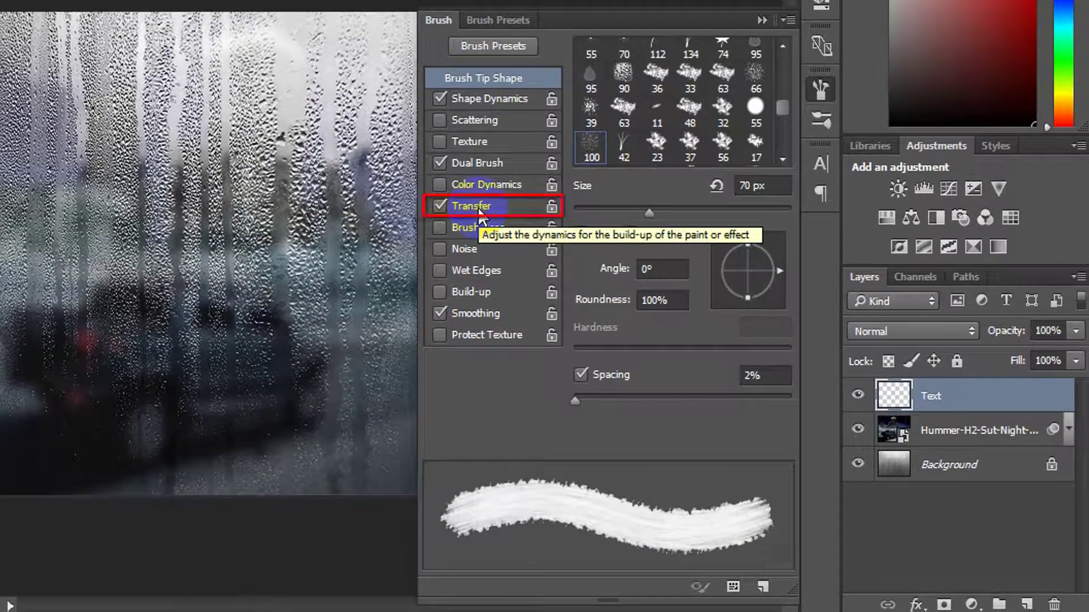
pyautogui.click(474, 207)
pyautogui.click(441, 206)
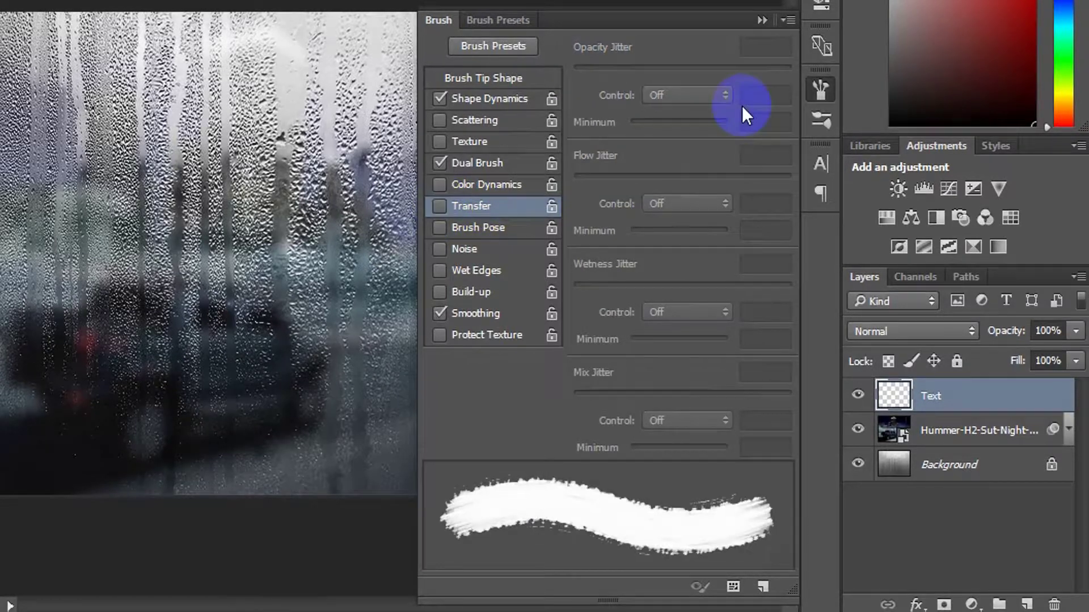
pyautogui.click(761, 20)
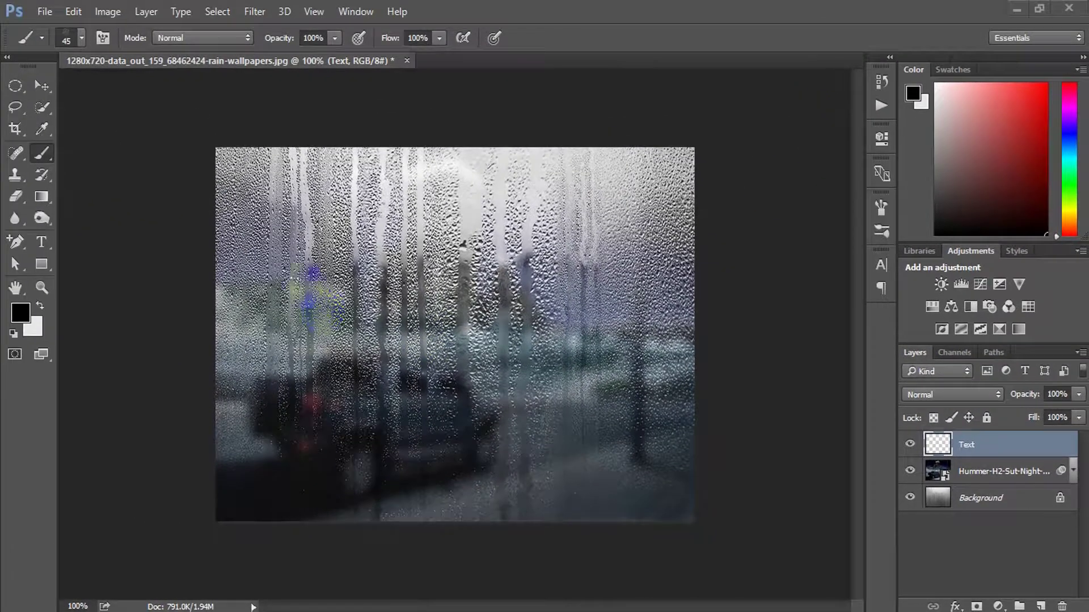
# Set the brush size to 30 px and hand-paint the word "wet" across the middle of the canvas on the Text layer
pyautogui.rightClick(40, 170)
pyautogui.rightClick(41, 155)
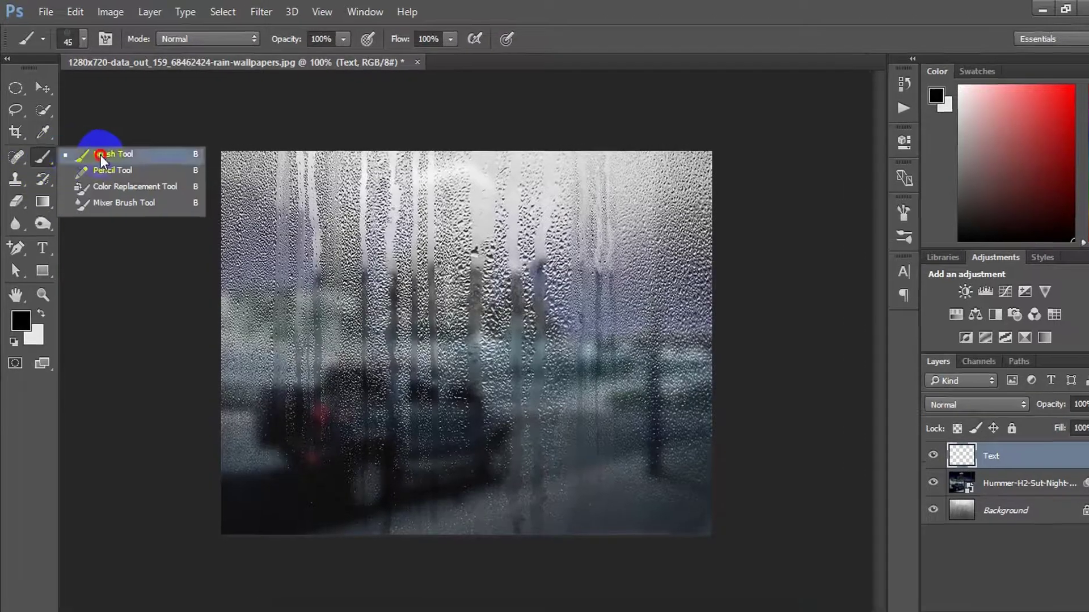
pyautogui.click(100, 154)
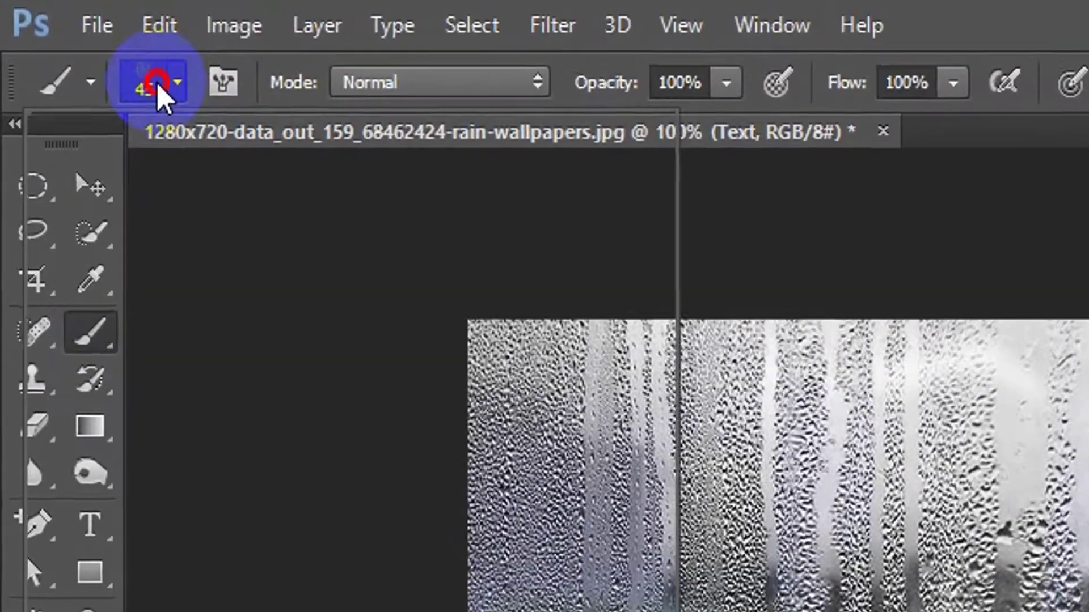
pyautogui.click(80, 43)
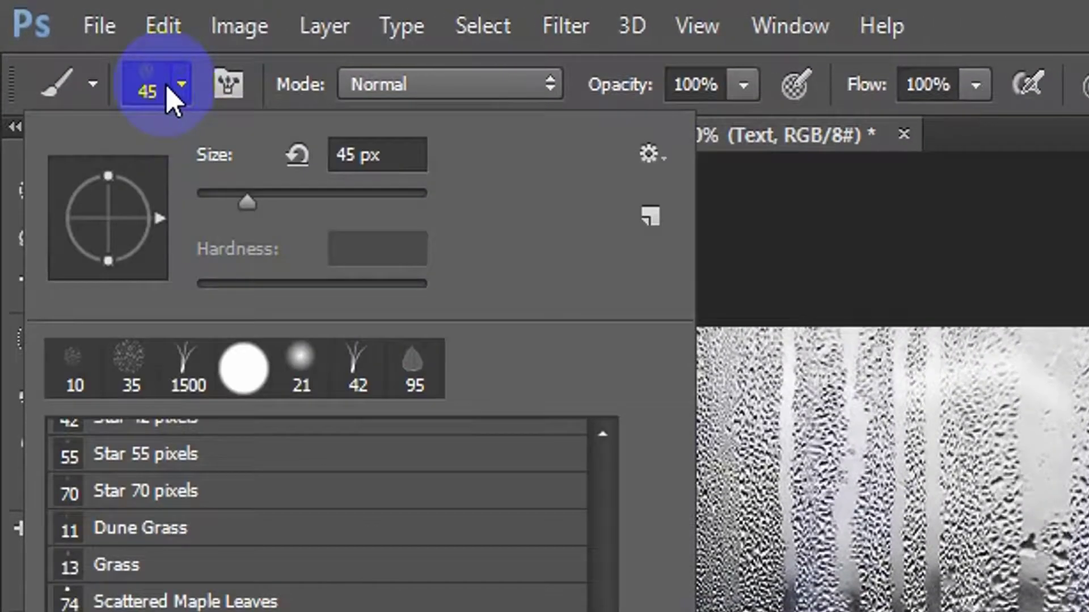
pyautogui.click(359, 155)
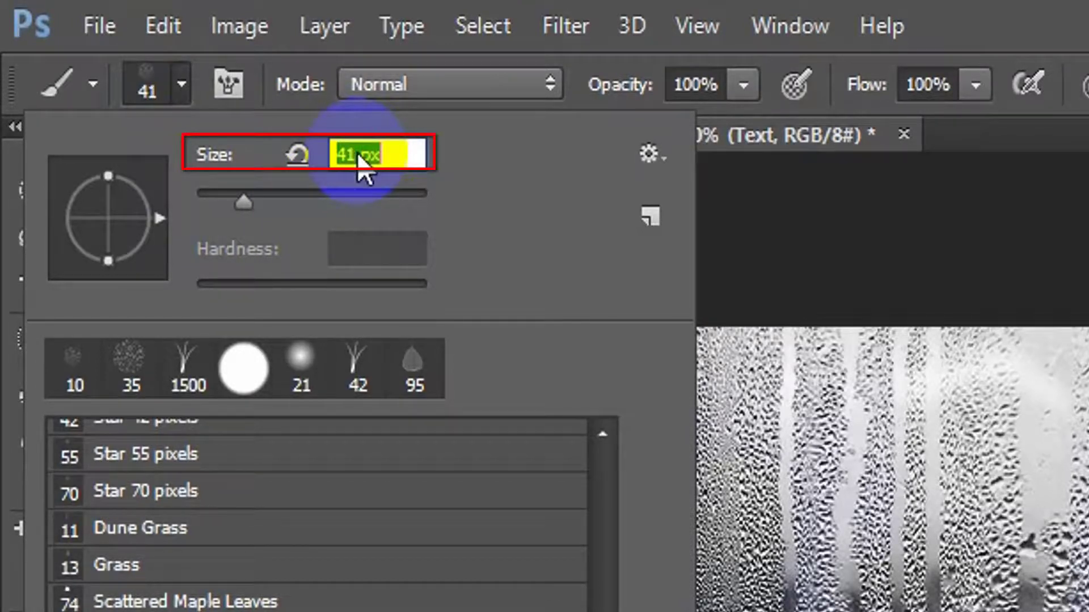
pyautogui.press('Down')
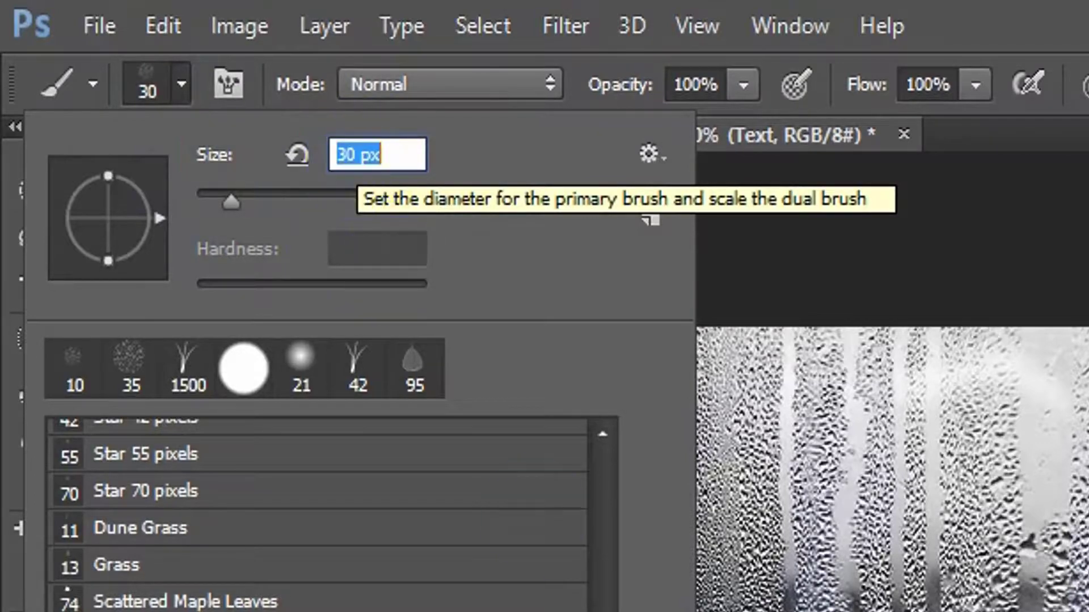
pyautogui.press('Return')
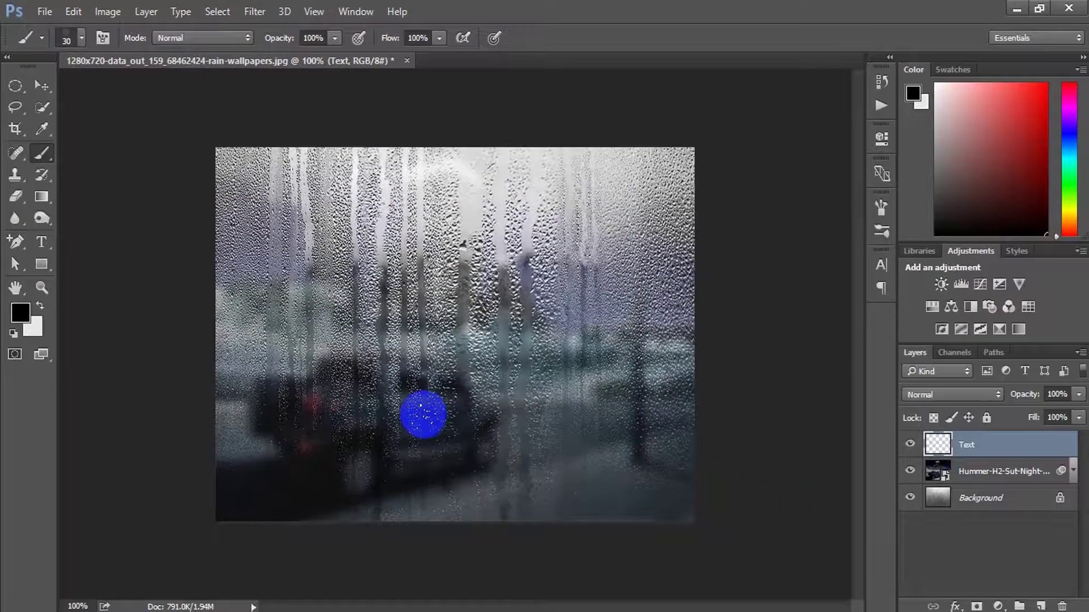
pyautogui.moveTo(366, 333)
pyautogui.mouseDown()
pyautogui.moveTo(390, 426)
pyautogui.moveTo(481, 437)
pyautogui.moveTo(504, 321)
pyautogui.moveTo(488, 309)
pyautogui.moveTo(541, 366)
pyautogui.mouseUp()
pyautogui.moveTo(561, 232)
pyautogui.mouseDown()
pyautogui.moveTo(577, 359)
pyautogui.moveTo(595, 311)
pyautogui.mouseUp()
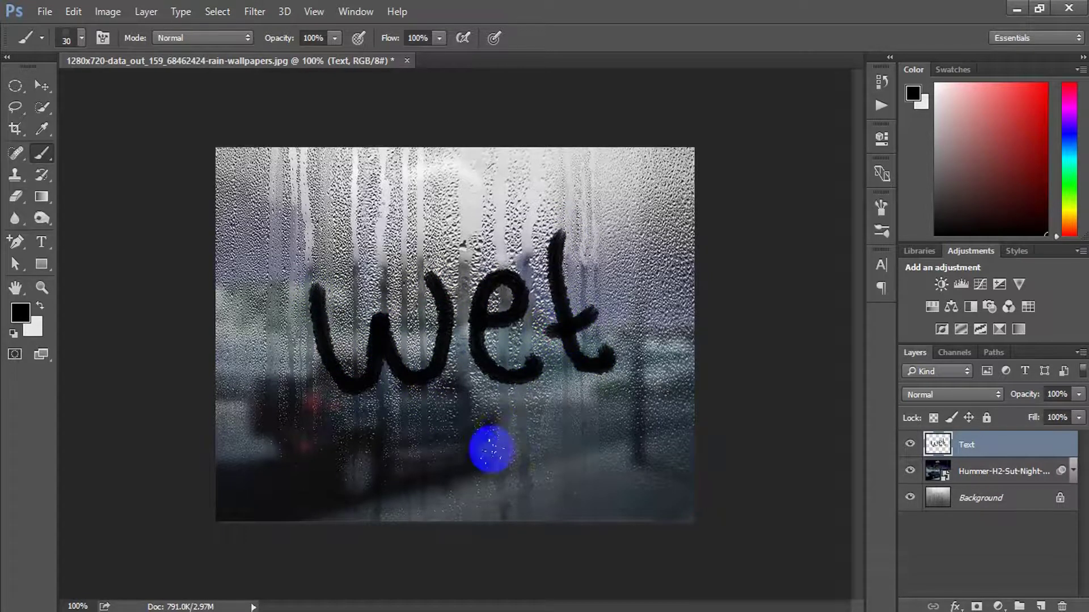
# Shift the painted word slightly down and rotate it about 4.16° clockwise
pyautogui.press('v')
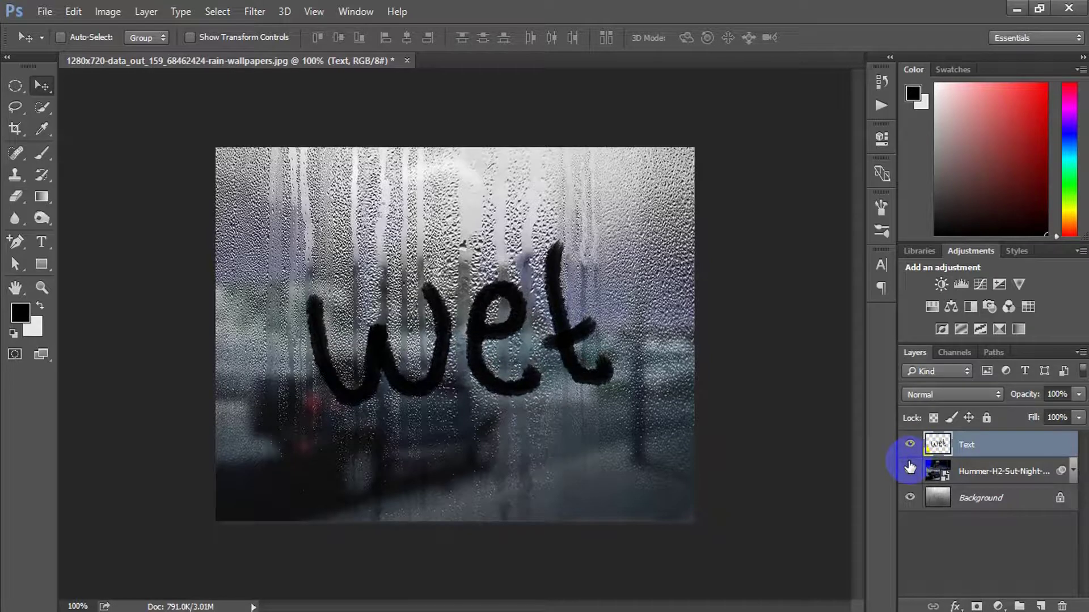
pyautogui.hotkey('ctrl', 't')
pyautogui.moveTo(627, 223); pyautogui.dragTo(637, 231)
pyautogui.click(722, 37)
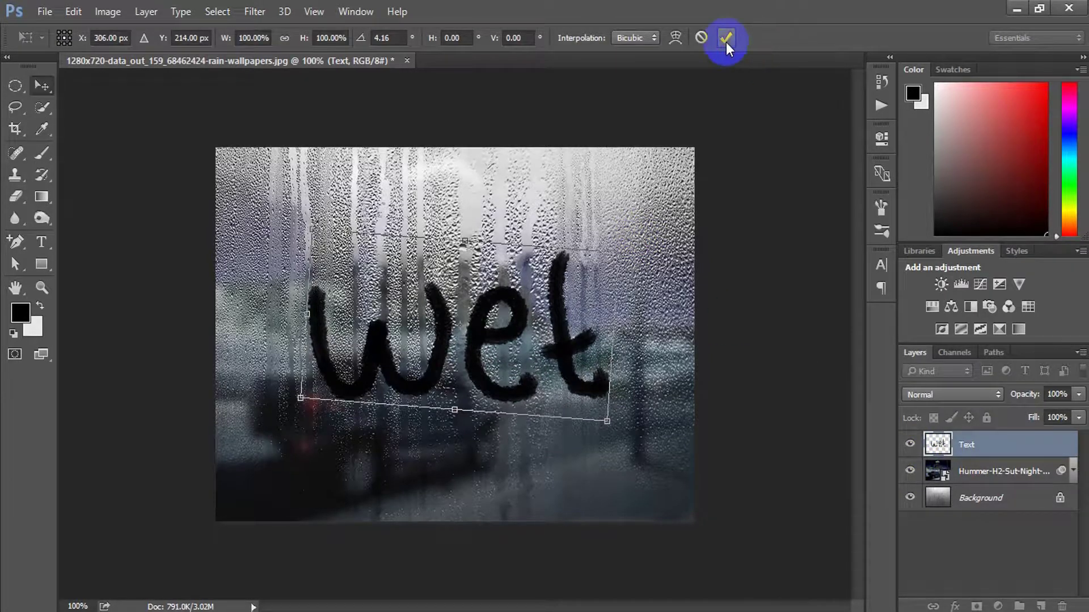
# Paint small drips along the lower edges of the letters, reducing the brush to 20 px and down to 9 px
pyautogui.press('b')
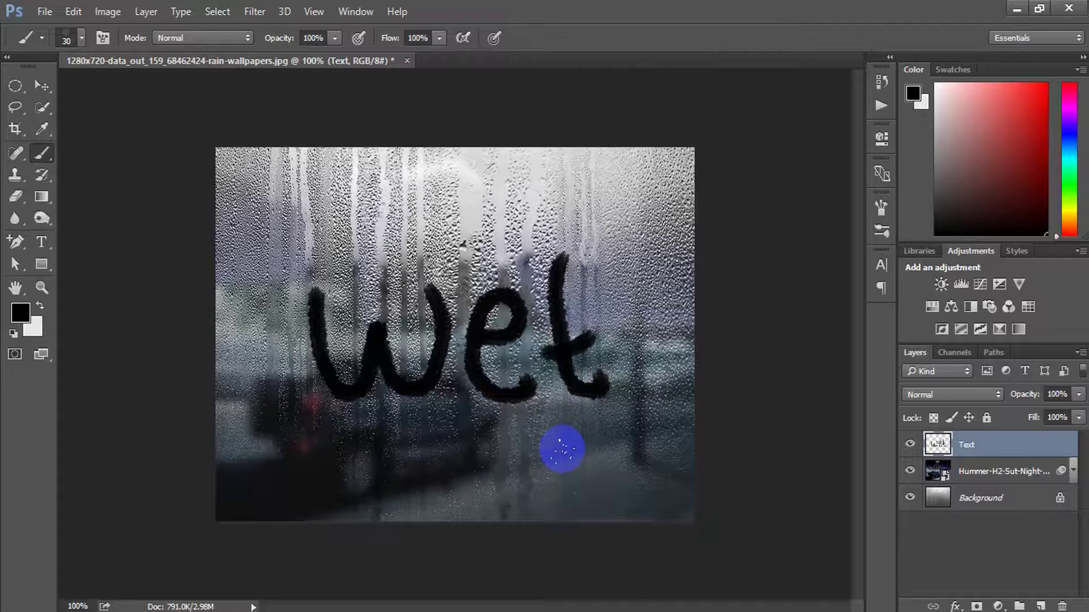
pyautogui.press('[')
pyautogui.press('[')
pyautogui.press('[')
pyautogui.press('[')
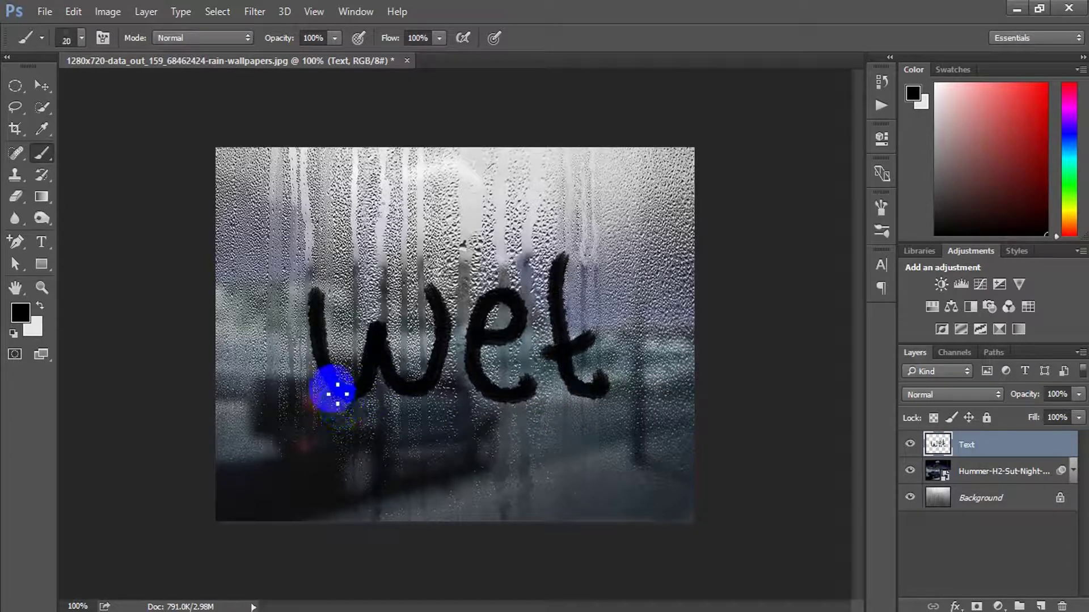
pyautogui.moveTo(337, 394)
pyautogui.mouseDown()
pyautogui.moveTo(363, 442)
pyautogui.moveTo(400, 388)
pyautogui.moveTo(432, 406)
pyautogui.mouseUp()
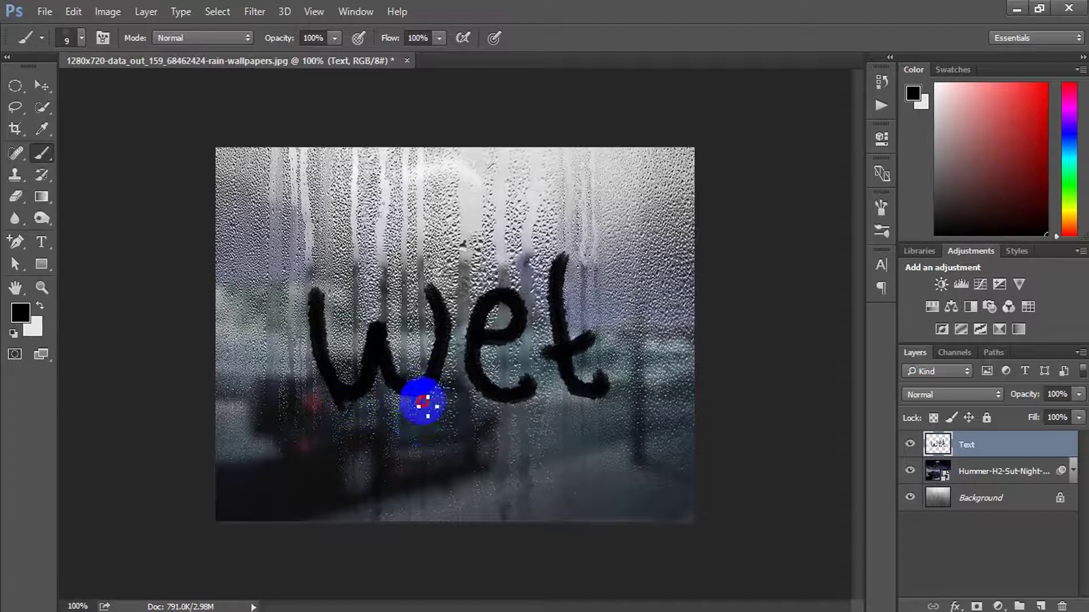
pyautogui.press('[')
pyautogui.press('[')
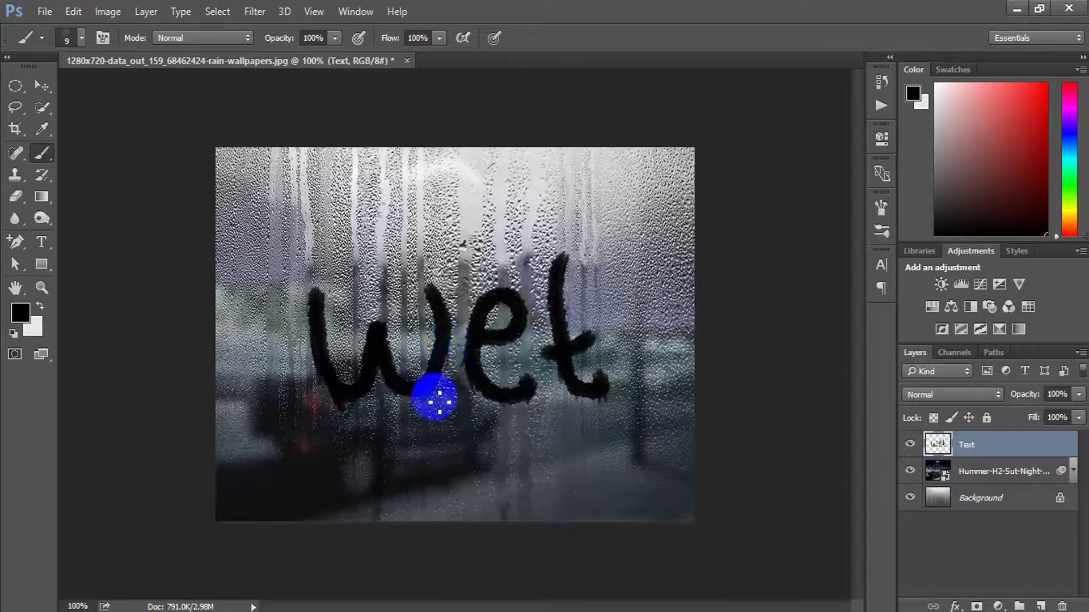
# Enlarge the brush to 20 px and dab a few droplet spots around the letters, mainly below the "e" and "t"
pyautogui.press(']')
pyautogui.press(']')
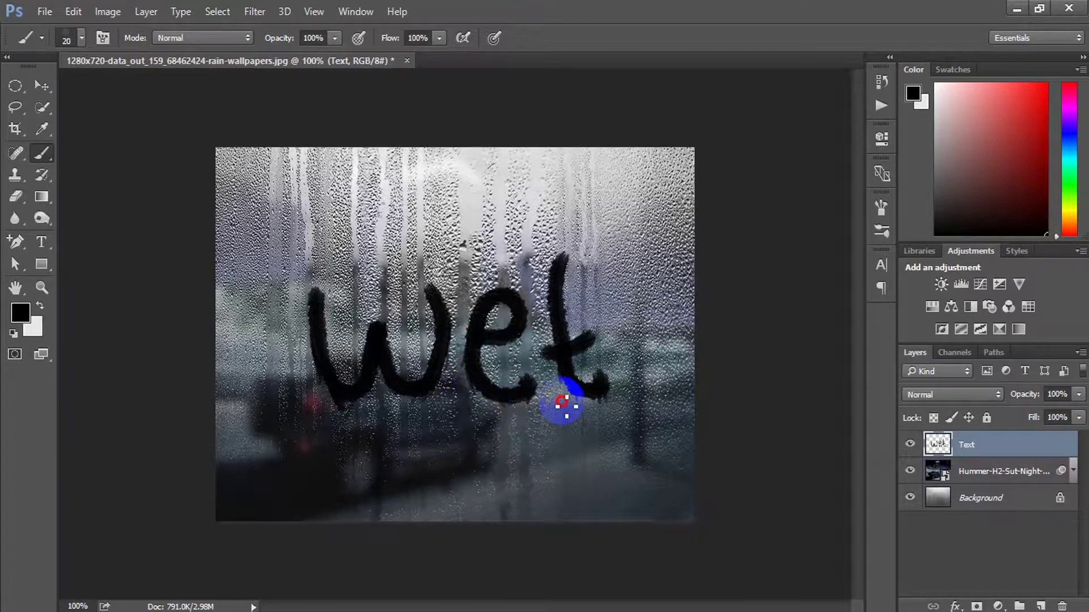
pyautogui.click(539, 416)
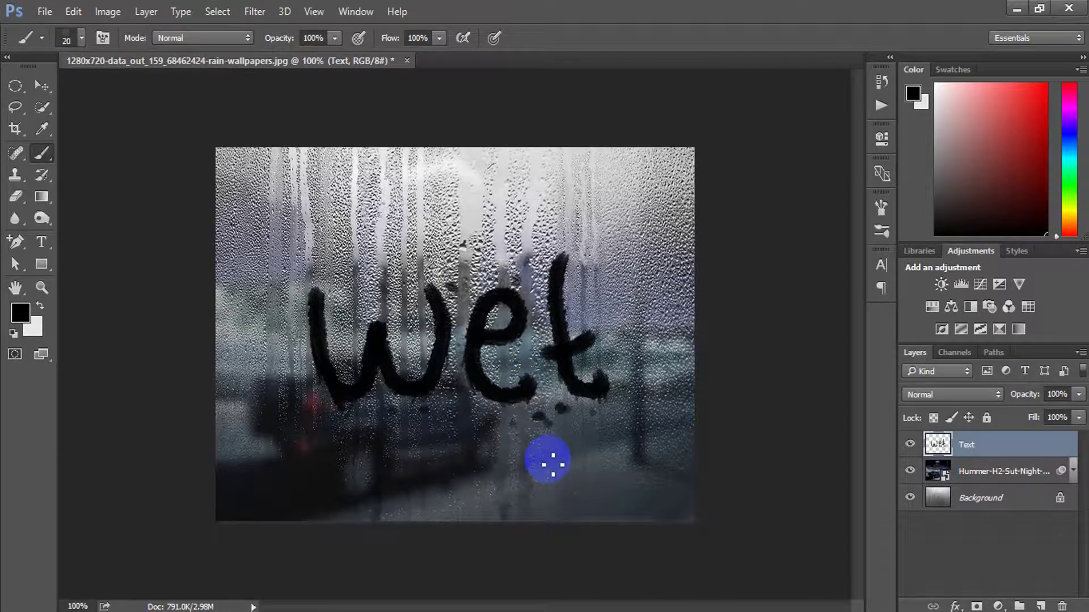
# Add a new layer above the Text layer and fill it with white (ffffff)
pyautogui.click(1041, 605)
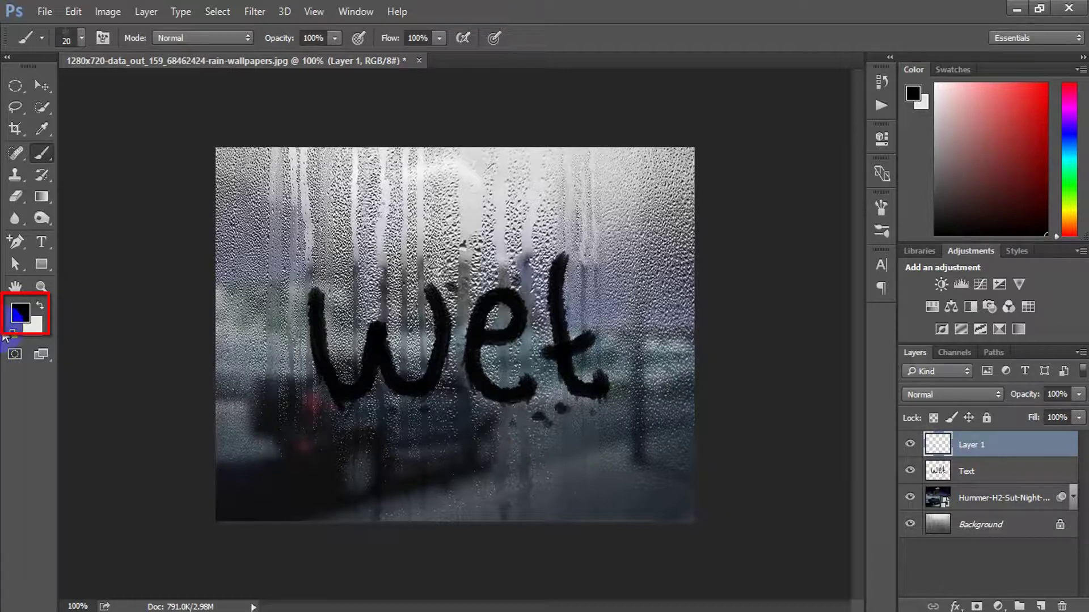
pyautogui.click(21, 312)
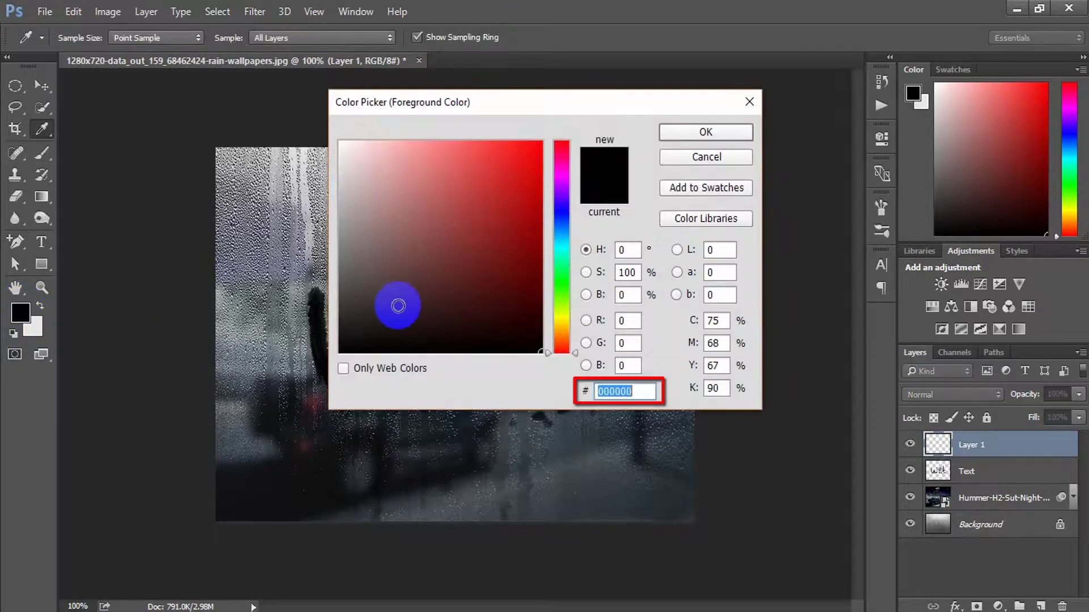
pyautogui.write('977777')
pyautogui.moveTo(342, 178); pyautogui.dragTo(311, 127)
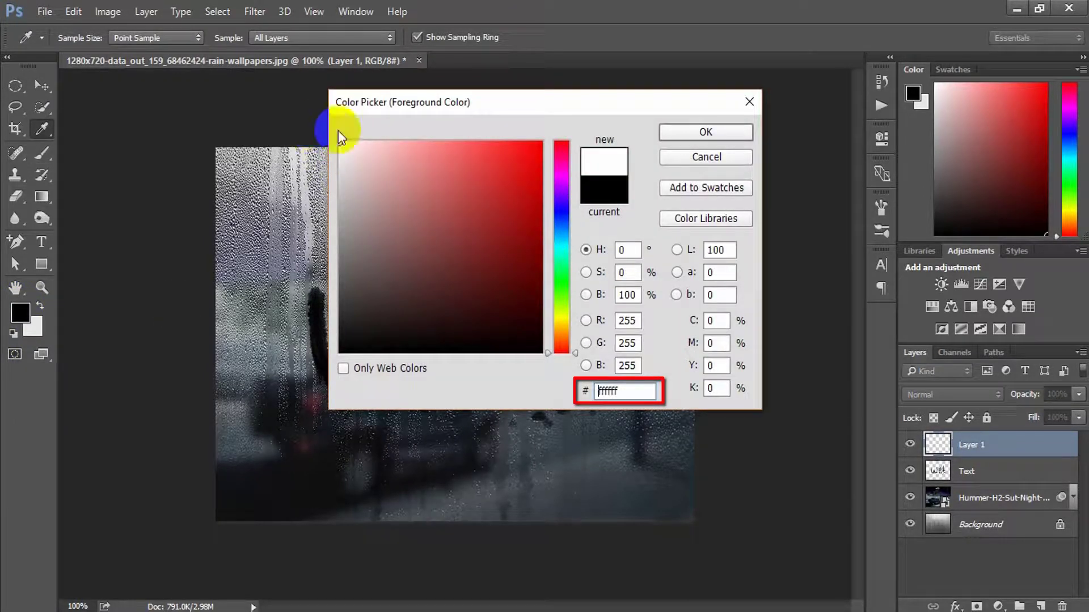
pyautogui.click(706, 132)
pyautogui.hotkey('alt', 'BackSpace')
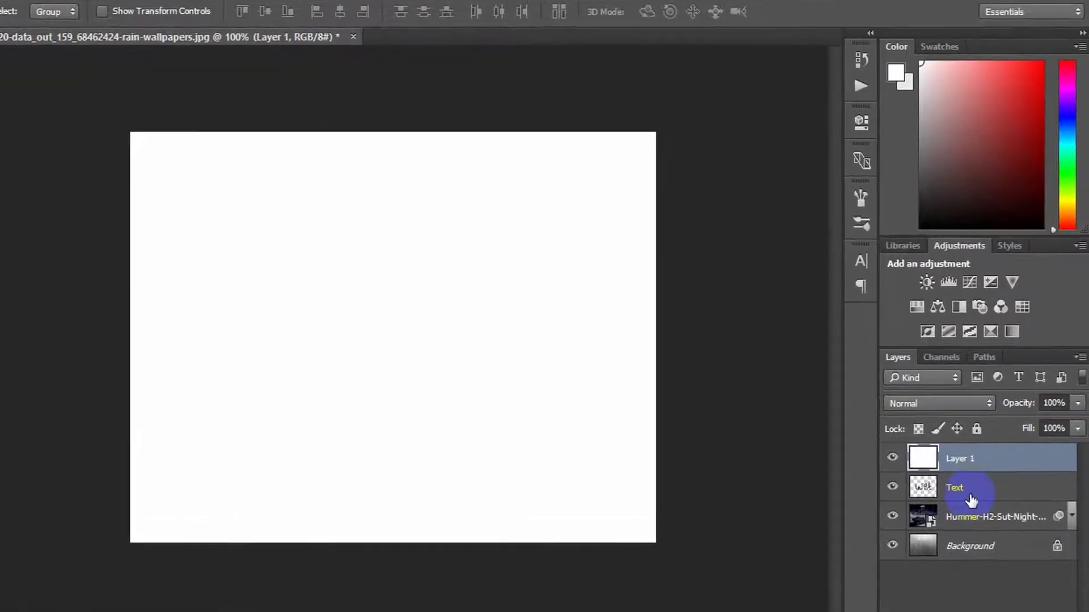
# Set the white layer's blend mode to Soft Light and its opacity to 55%
pyautogui.click(899, 434)
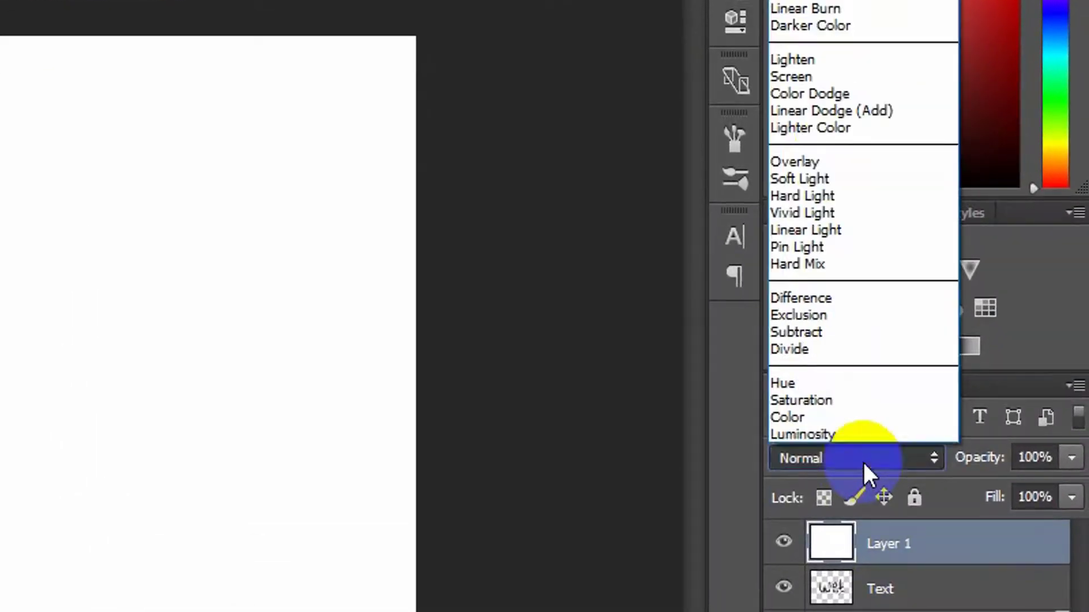
pyautogui.click(928, 200)
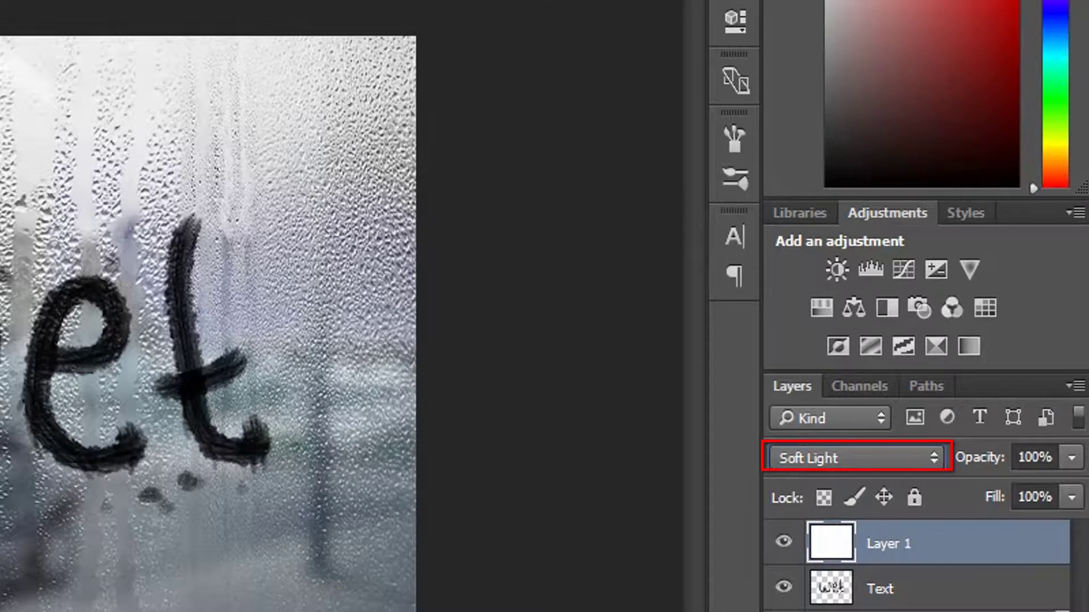
pyautogui.click(1035, 457)
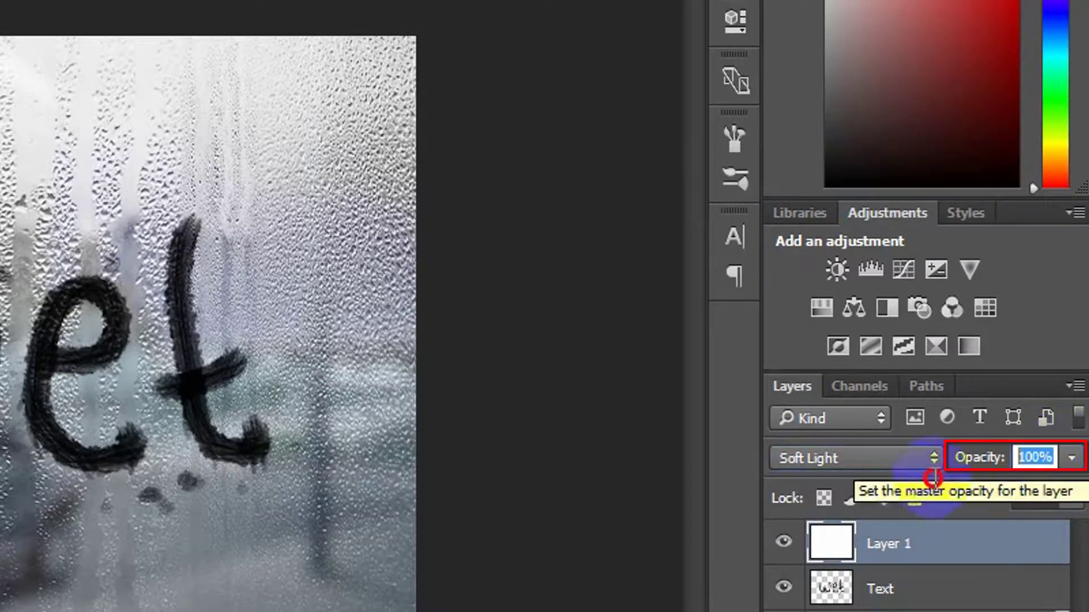
pyautogui.write('55')
pyautogui.press('Return')
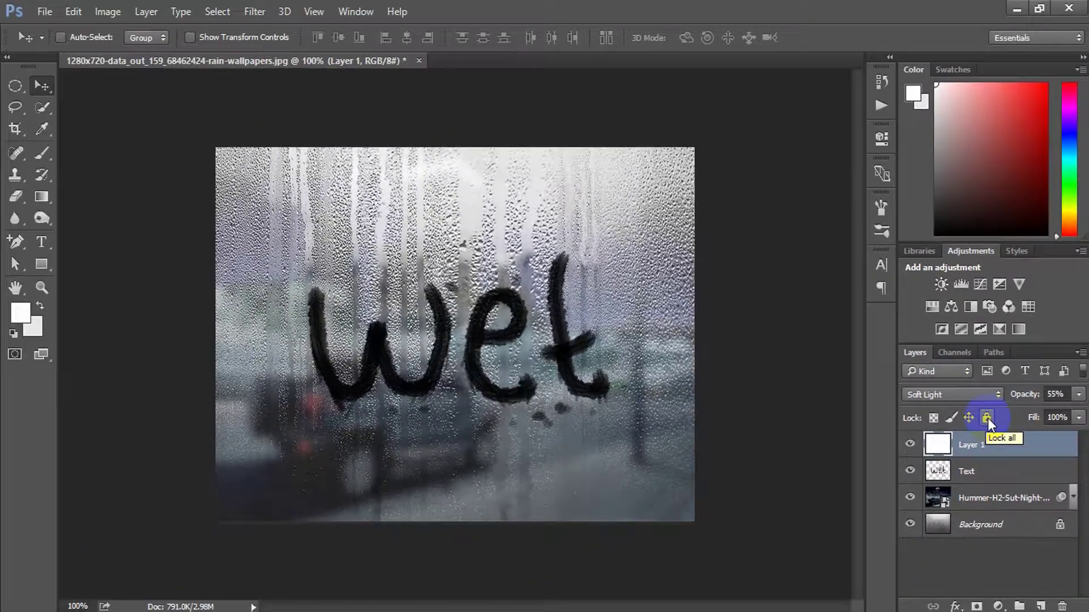
# Set the Text layer's opacity to 85%
pyautogui.hotkey('alt', '[')
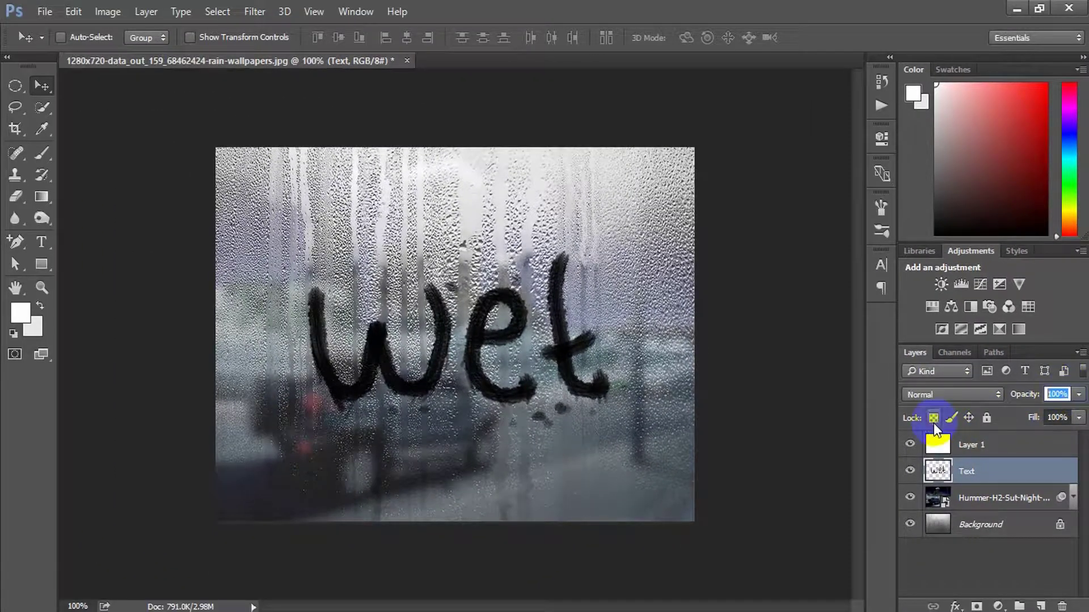
pyautogui.write('85')
pyautogui.press('Return')
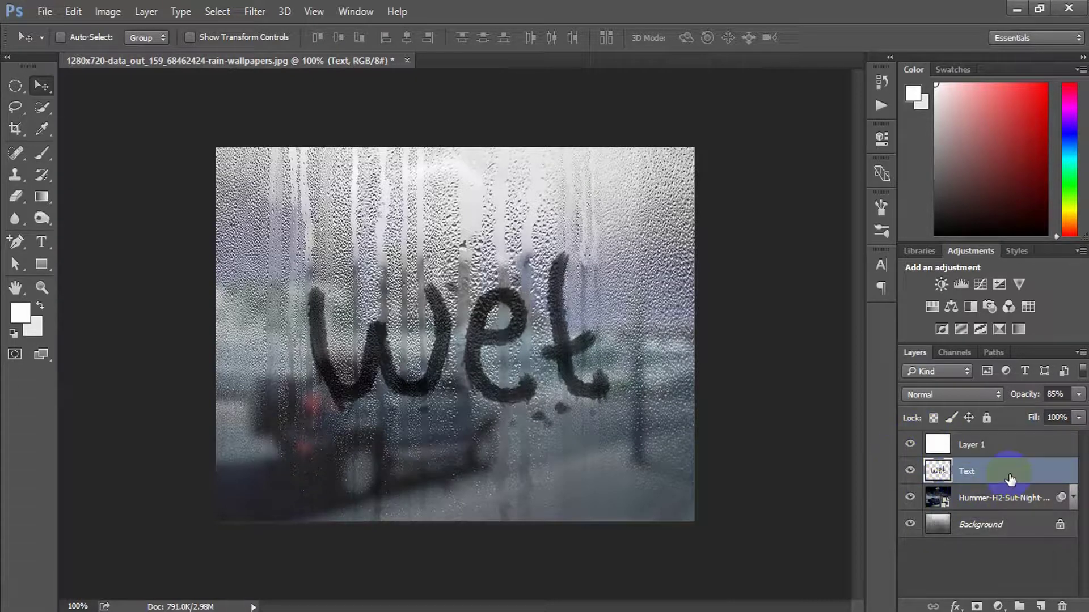
# Select Layer 1 and save the document as a layered Photoshop file named "Wet Rainy Text effect" in the Wet rainy text effect folder
pyautogui.click(1006, 448)
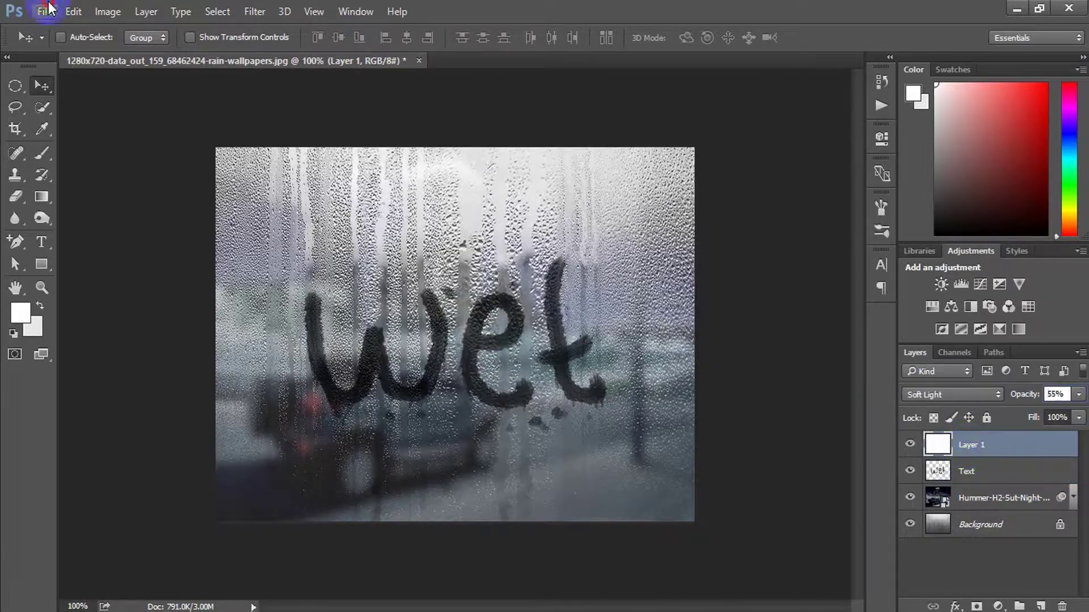
pyautogui.click(46, 11)
pyautogui.click(88, 175)
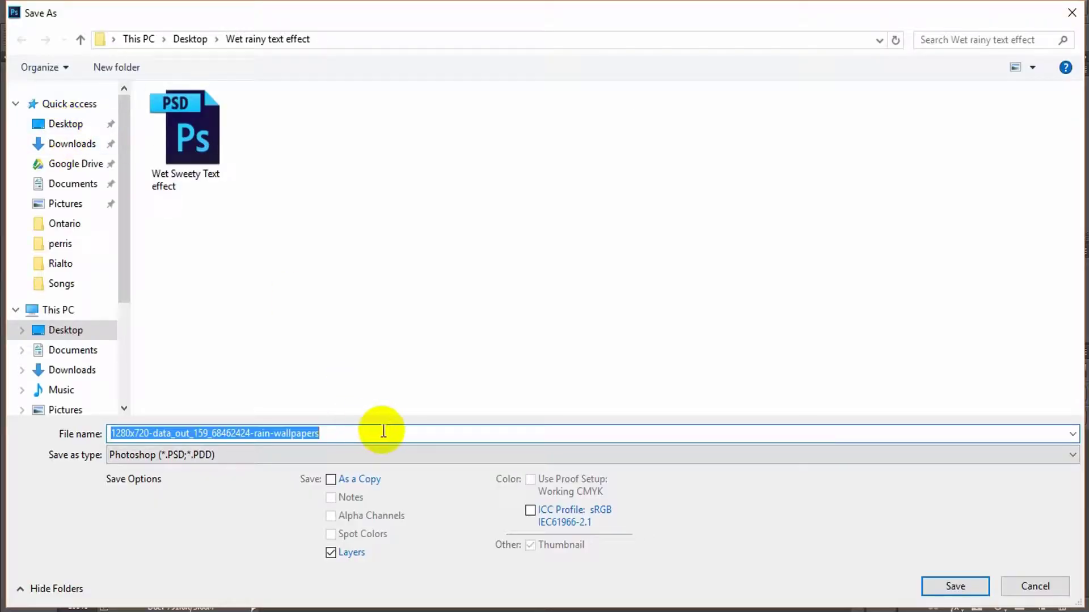
pyautogui.write('Wet')
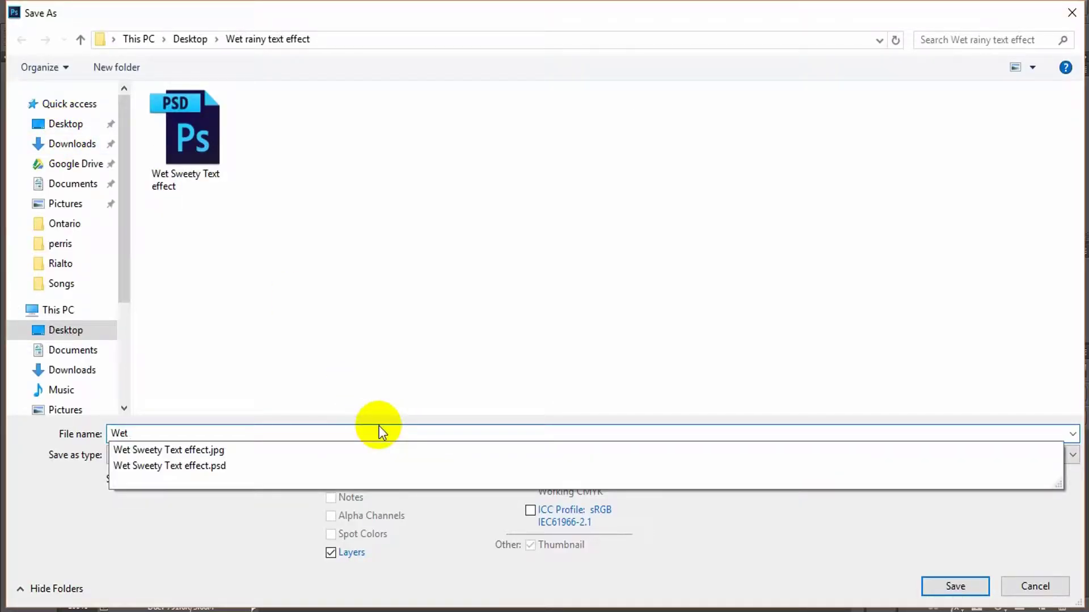
pyautogui.write(' Rainy Text effect')
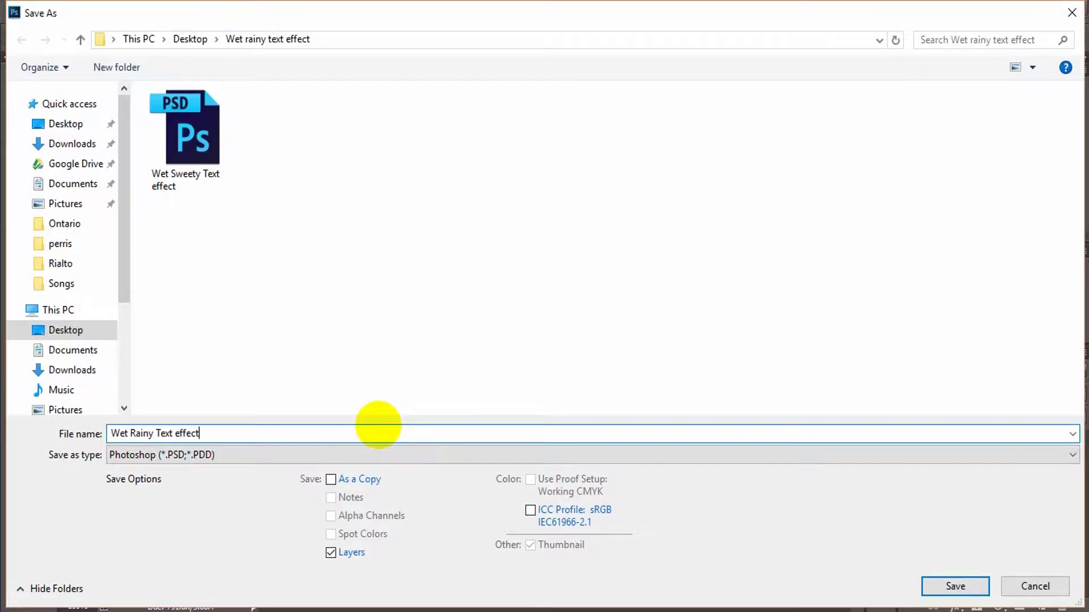
pyautogui.press('Return')
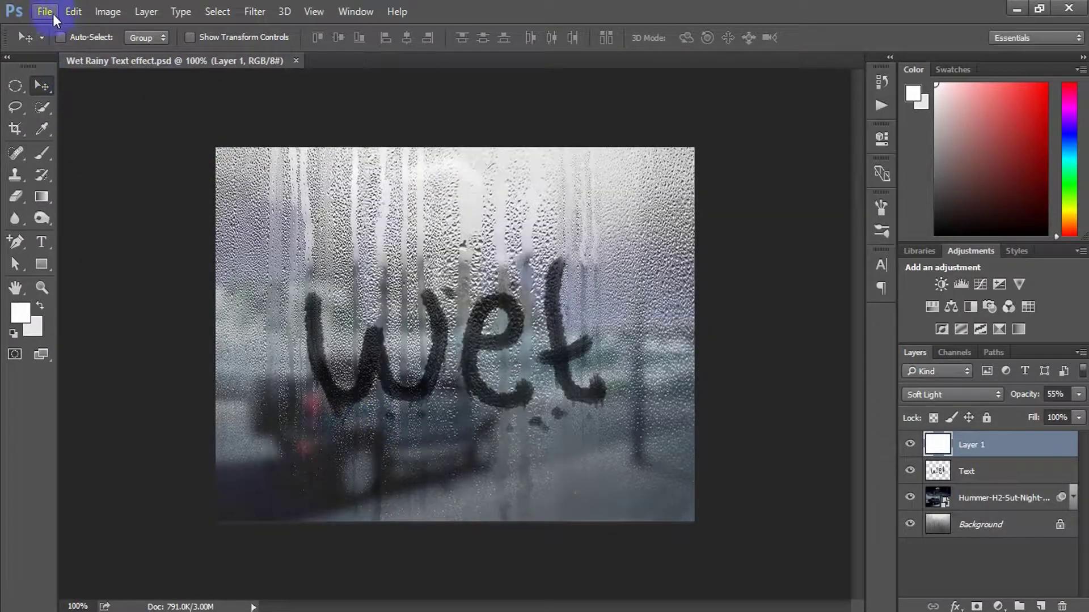
# Save a JPEG copy of the image as "Wet Rainy Text effect" in the same folder, accepting the JPEG options
pyautogui.hotkey('shift', 'ctrl', 's')
pyautogui.click(238, 455)
pyautogui.click(189, 293)
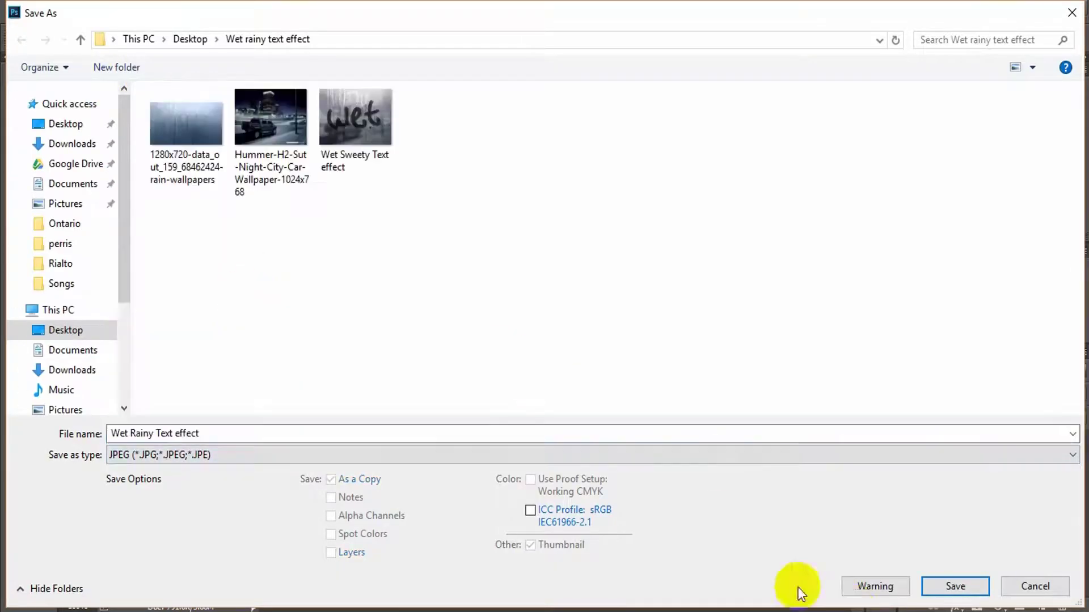
pyautogui.click(939, 588)
pyautogui.click(638, 153)
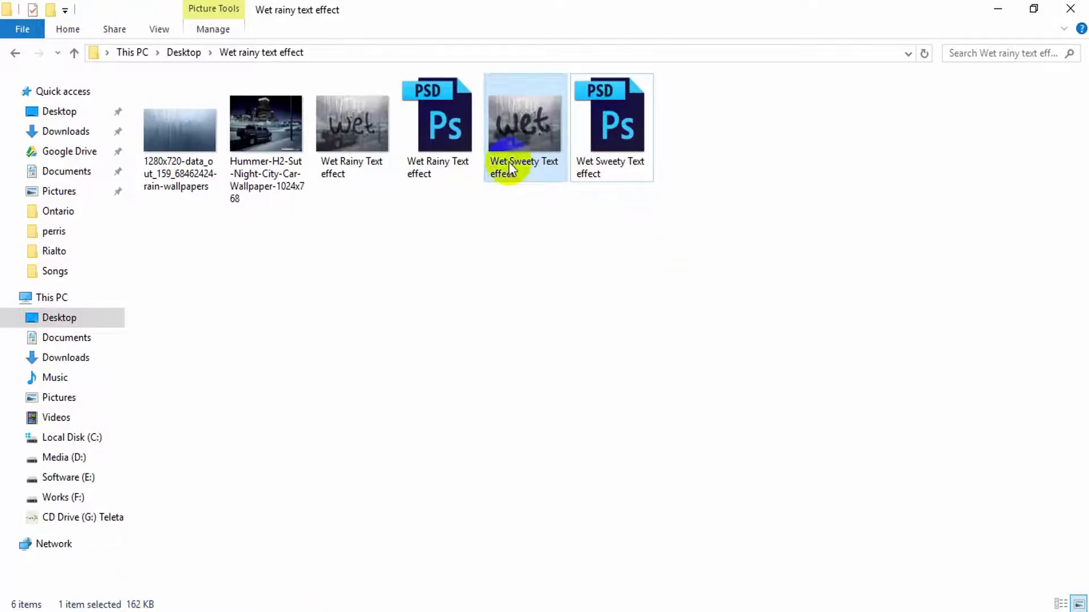
# In File Explorer, open the exported "Wet Rainy Text effect" JPEG from the Wet rainy text effect folder to view it
pyautogui.click(352, 240)
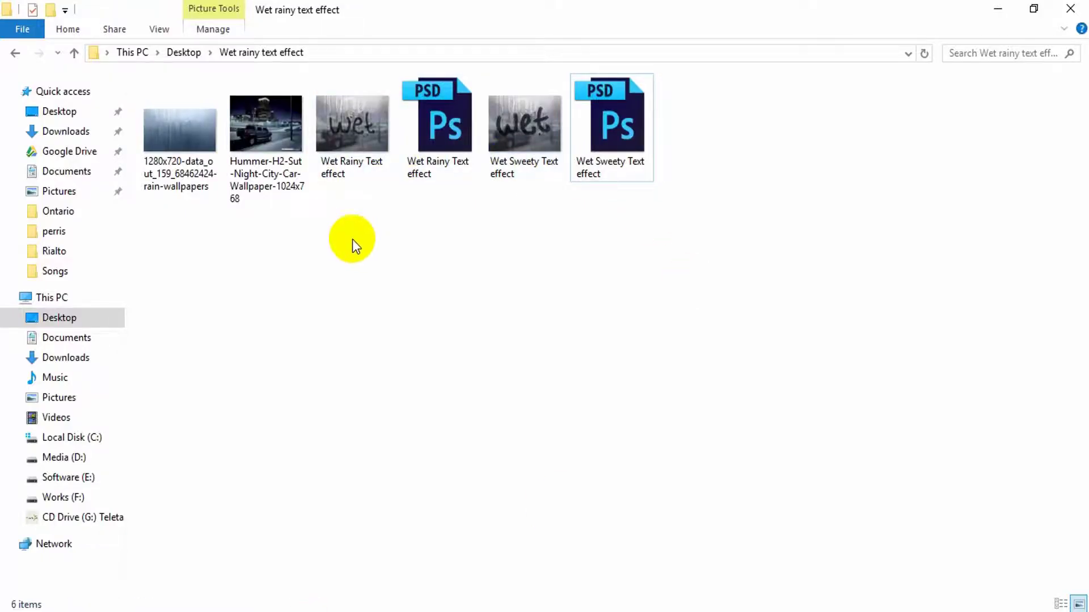
pyautogui.click(357, 133)
pyautogui.doubleClick(362, 134)
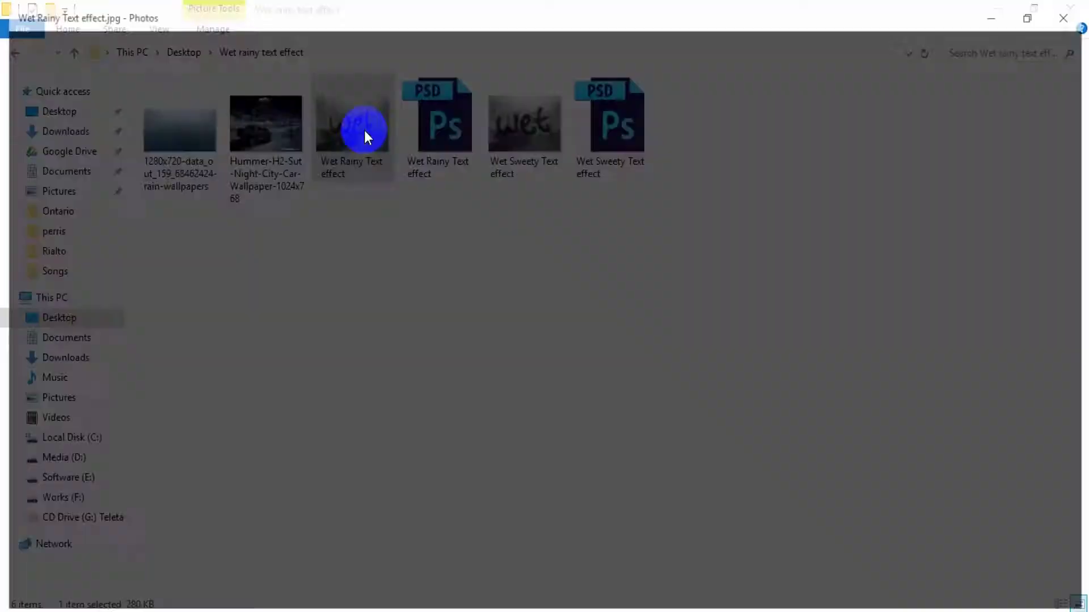